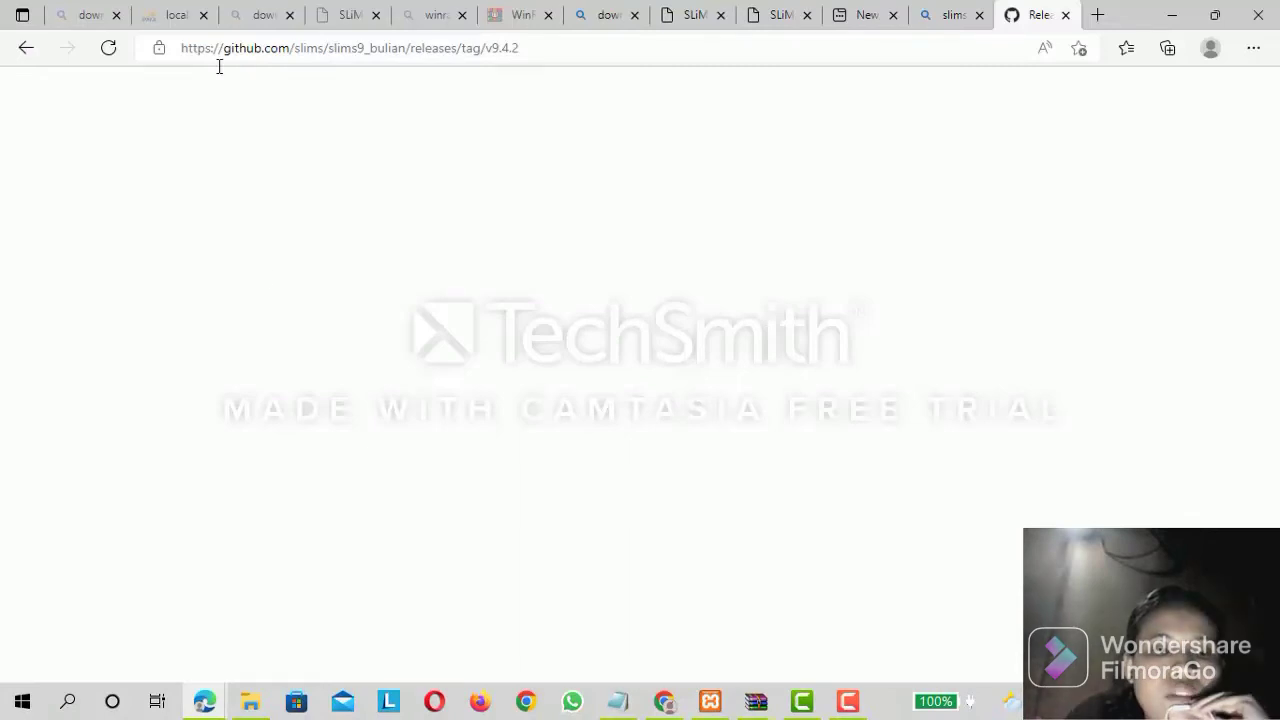
Open the SLiMS Downloads page from the "download slims" search results and look through it for the download options.
left_click(90, 15)
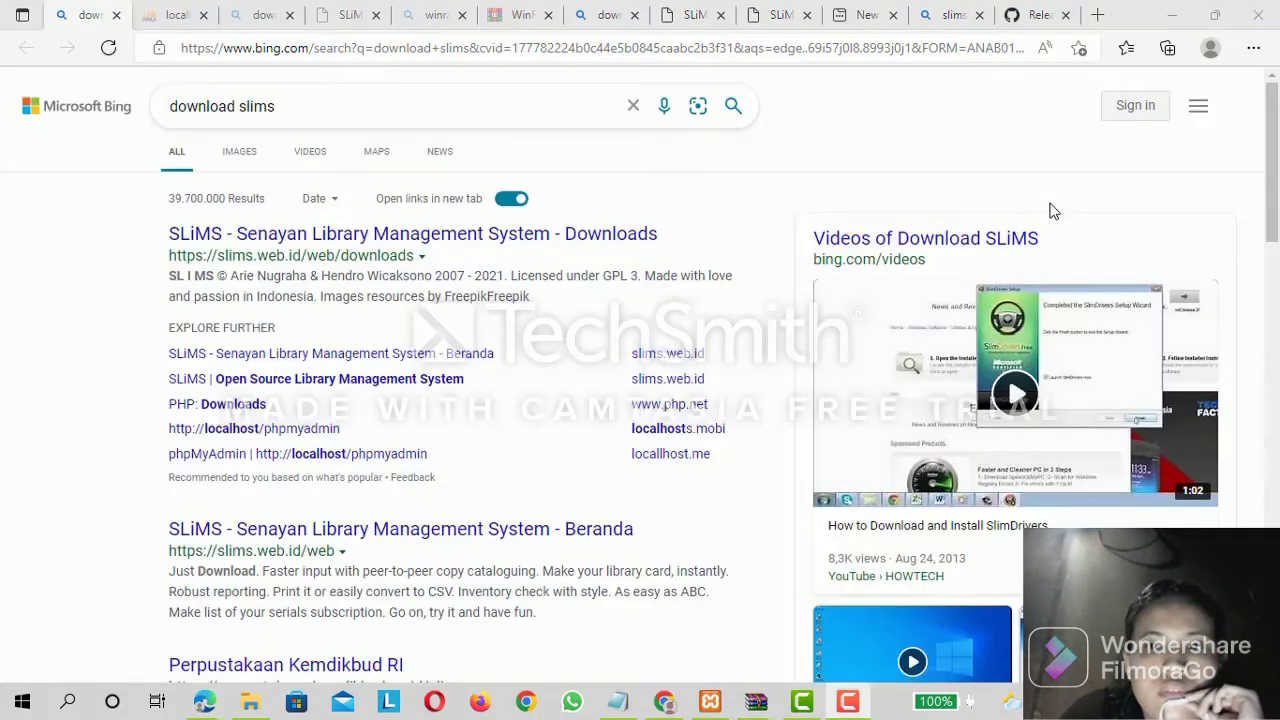
left_click(338, 234)
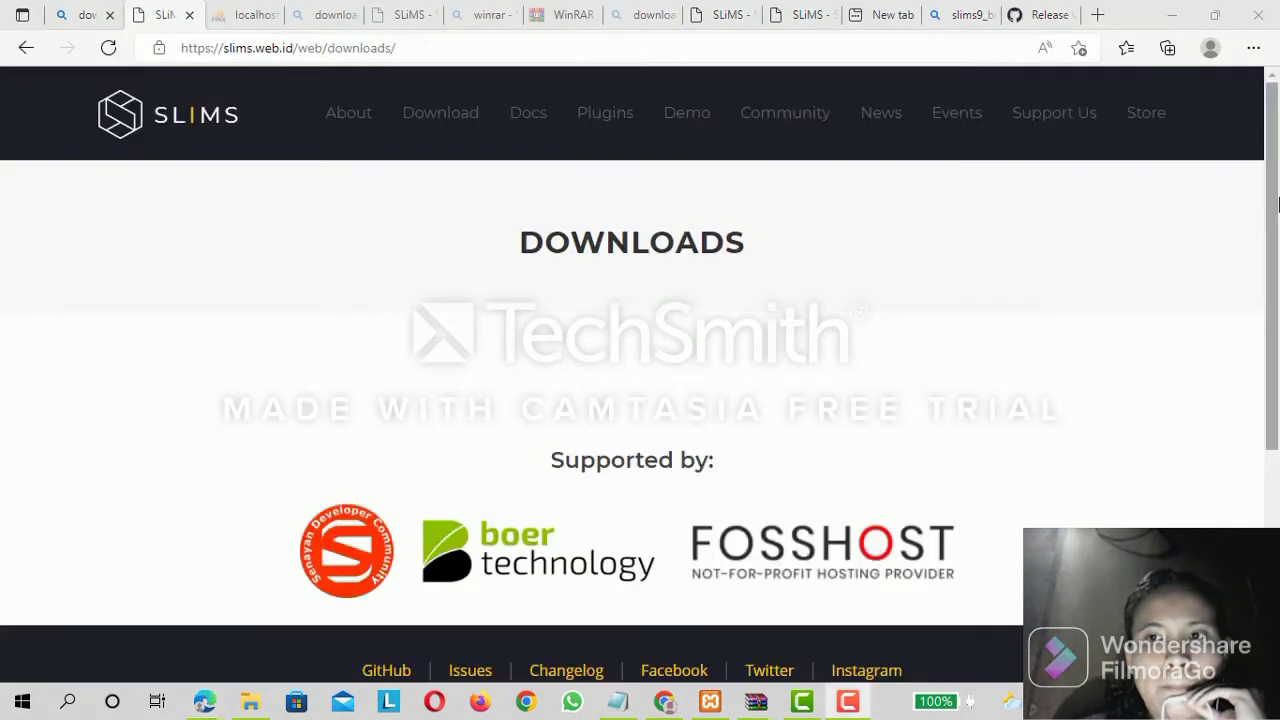
scroll(1277, 205, "down", 1)
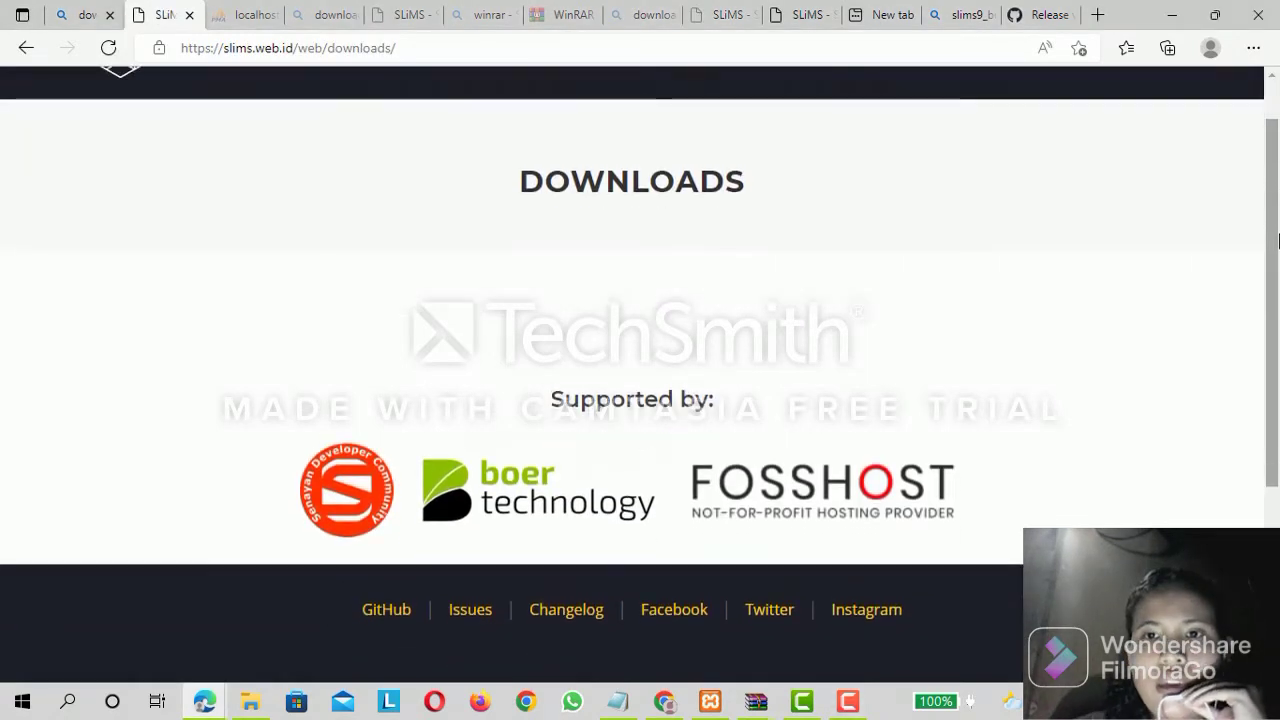
scroll(1275, 267, "down", 1)
scroll(1276, 200, "up", 2)
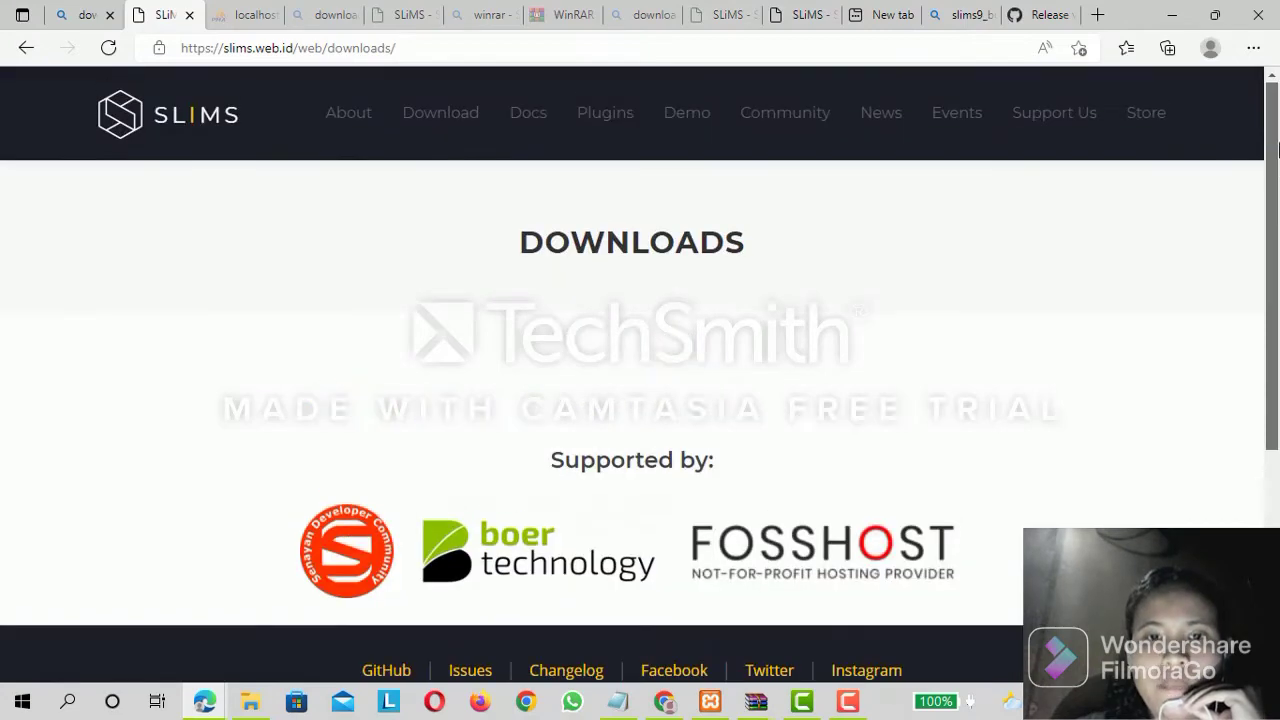
scroll(1277, 200, "down", 5)
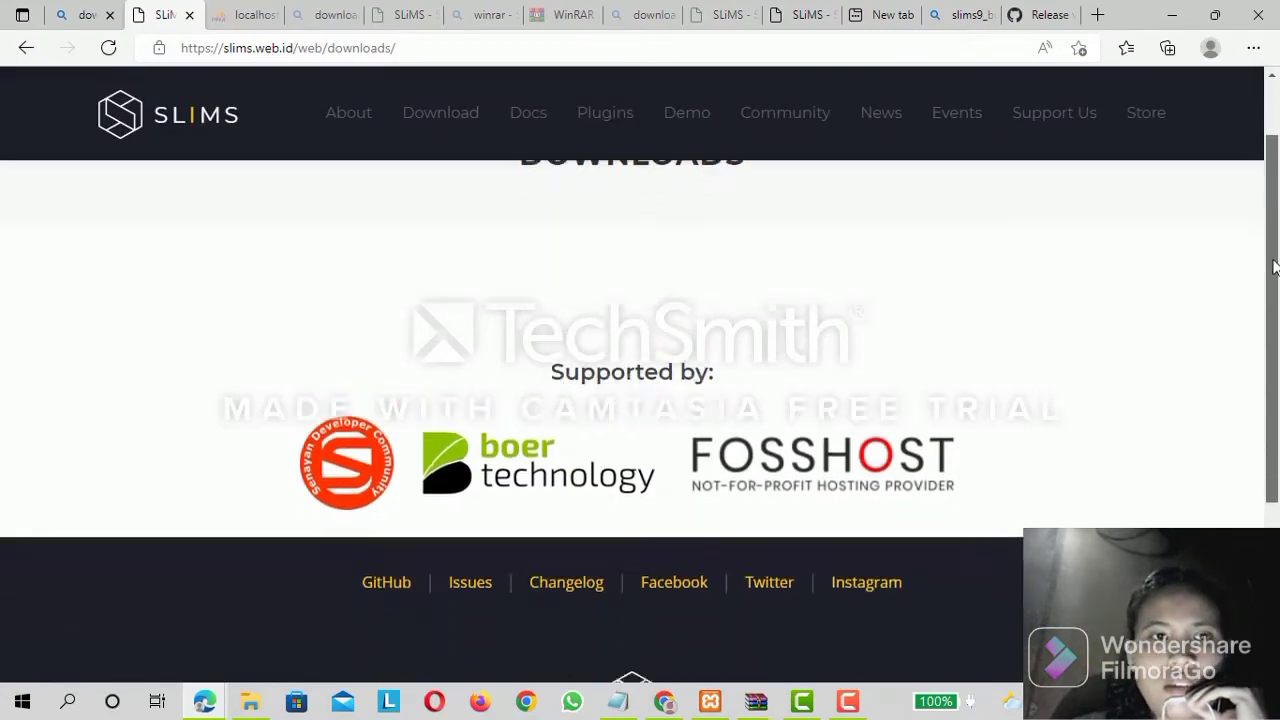
scroll(640, 360, "up", 3)
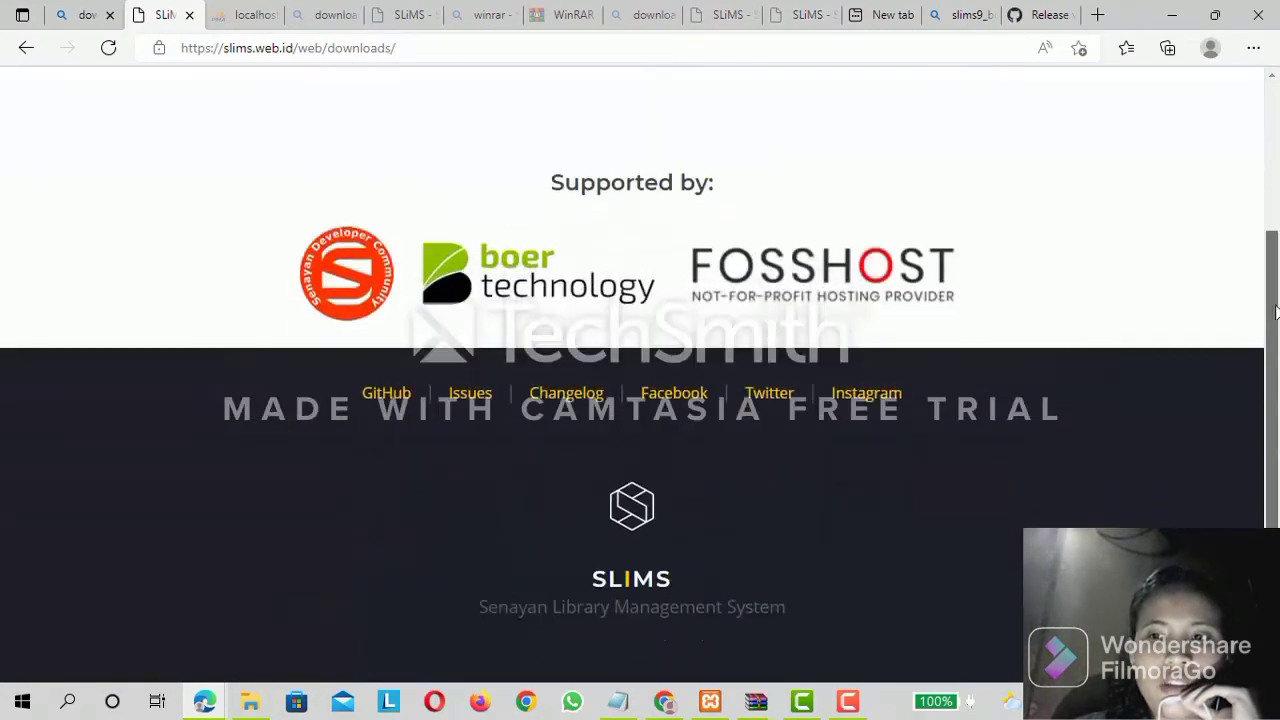
scroll(640, 360, "down", 1)
scroll(640, 360, "up", 2)
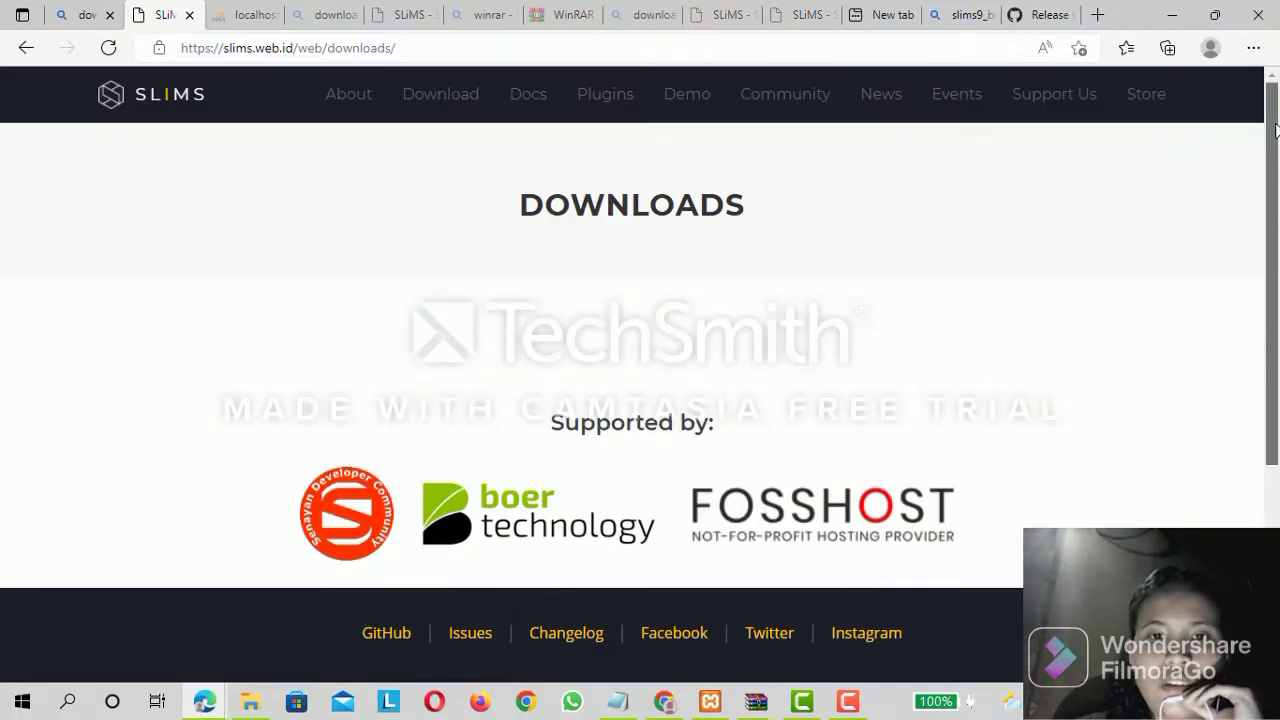
scroll(640, 360, "down", 1)
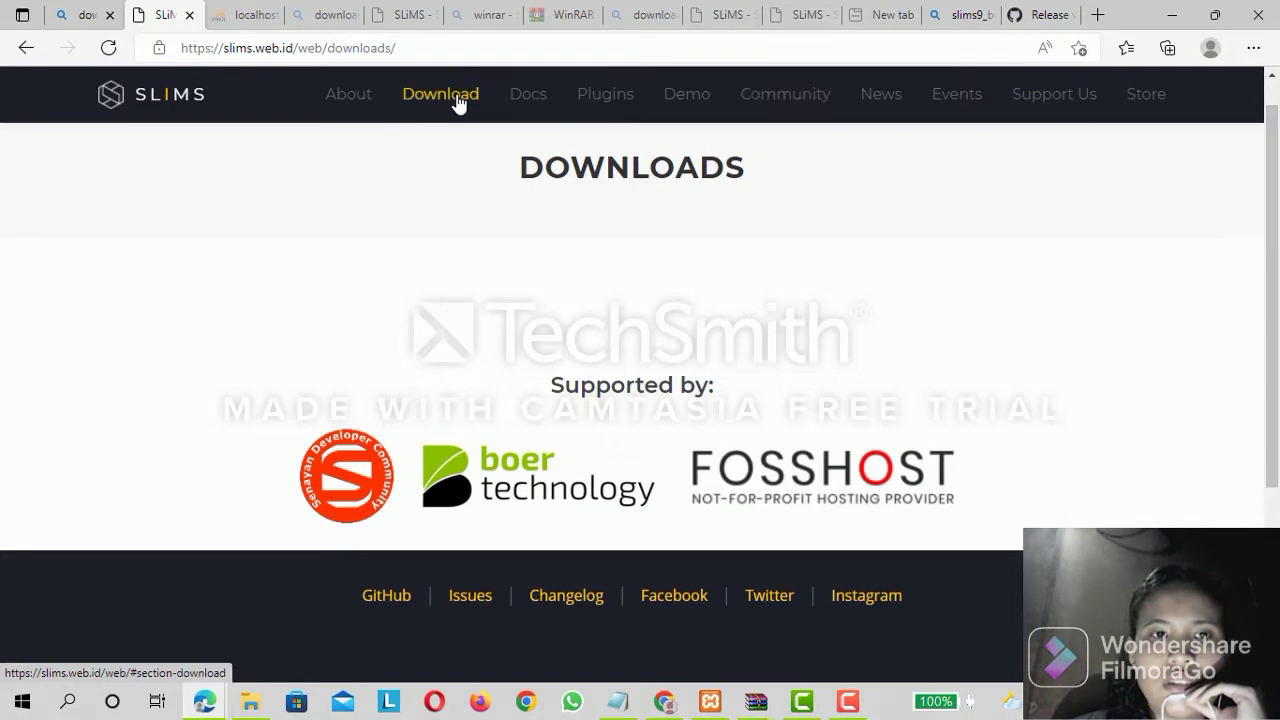
Review the portable and source code packages in the SLiMS site's download section, and close that page.
left_click(1040, 14)
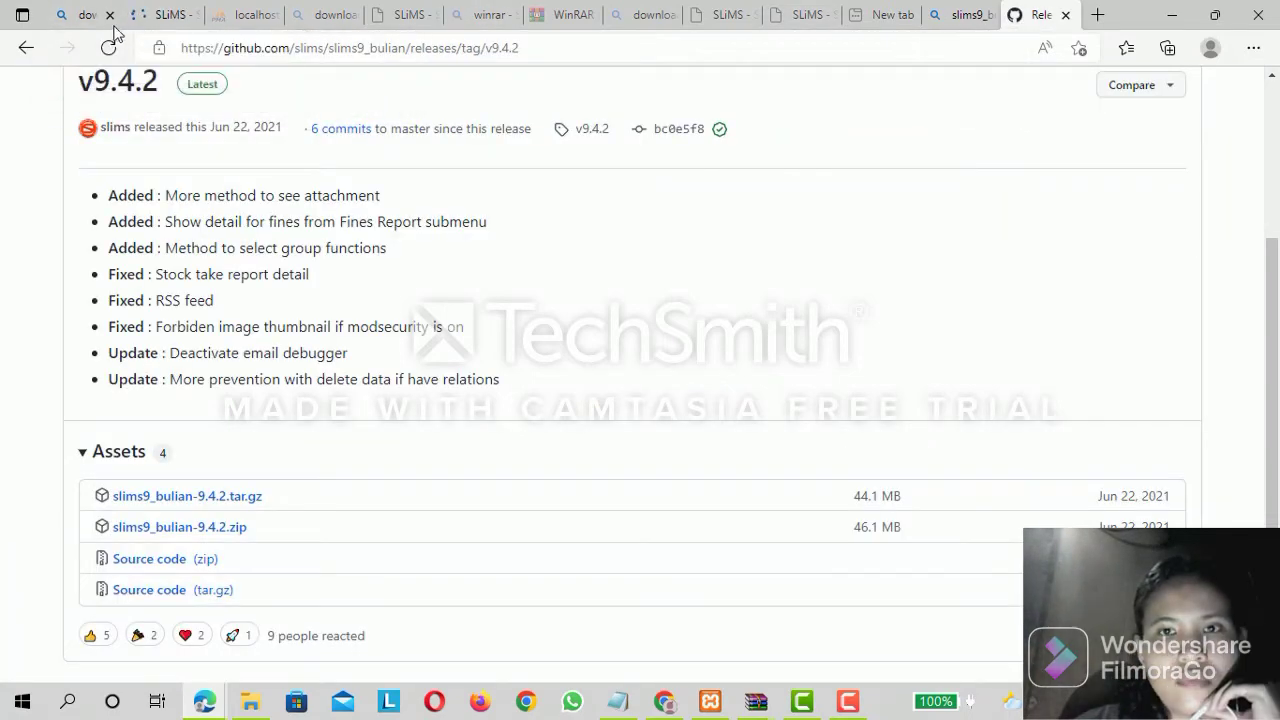
left_click(148, 17)
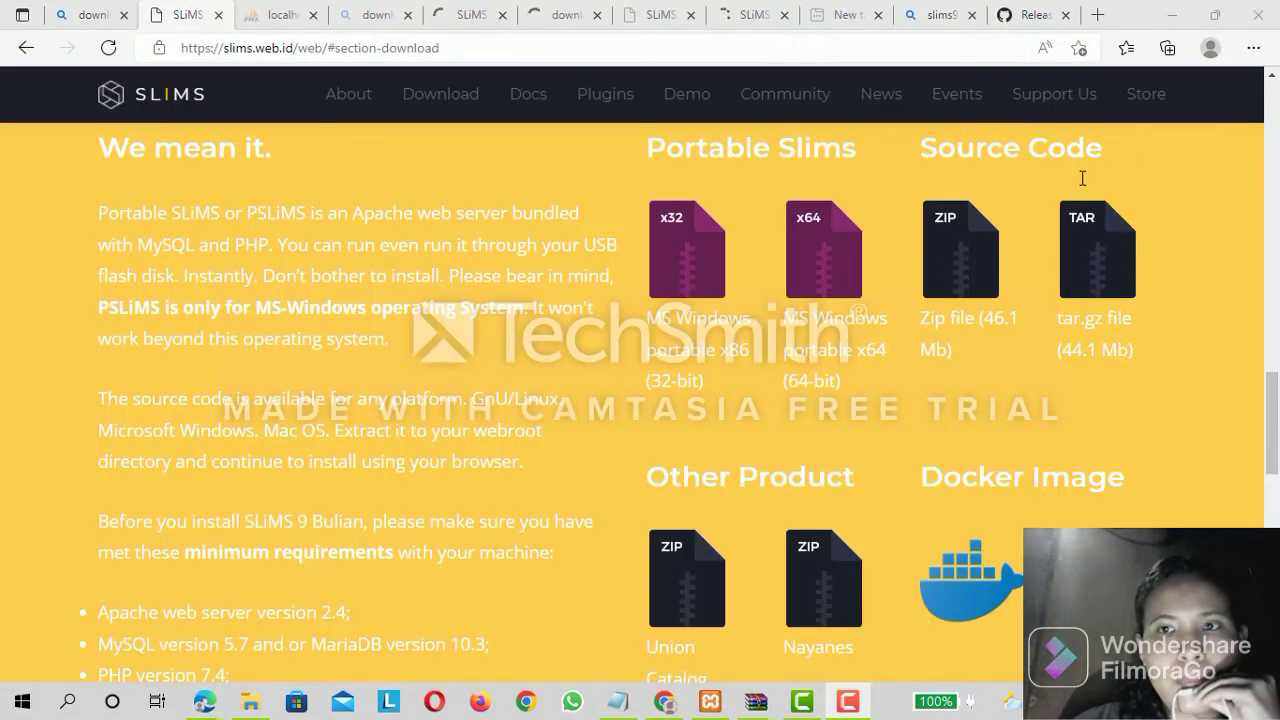
left_click(794, 260)
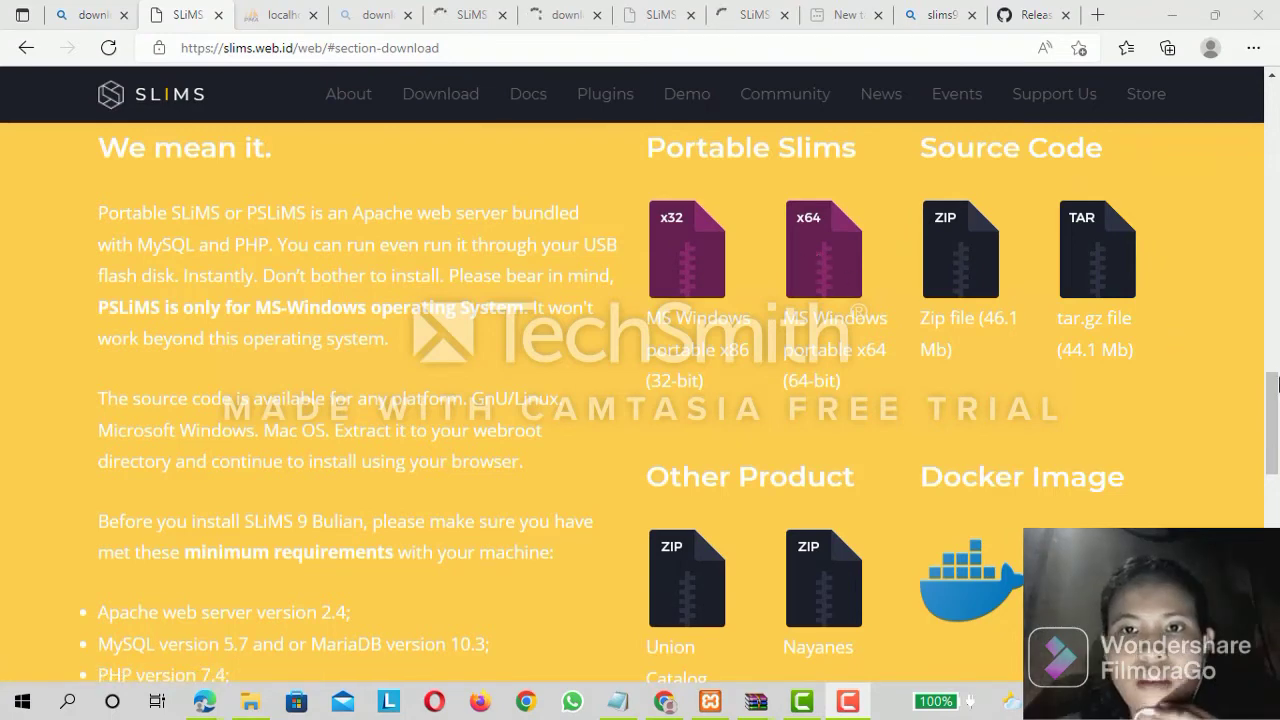
mouse_move(1278, 384)
left_mouse_down()
mouse_move(1278, 360)
mouse_move(1277, 375)
left_mouse_up()
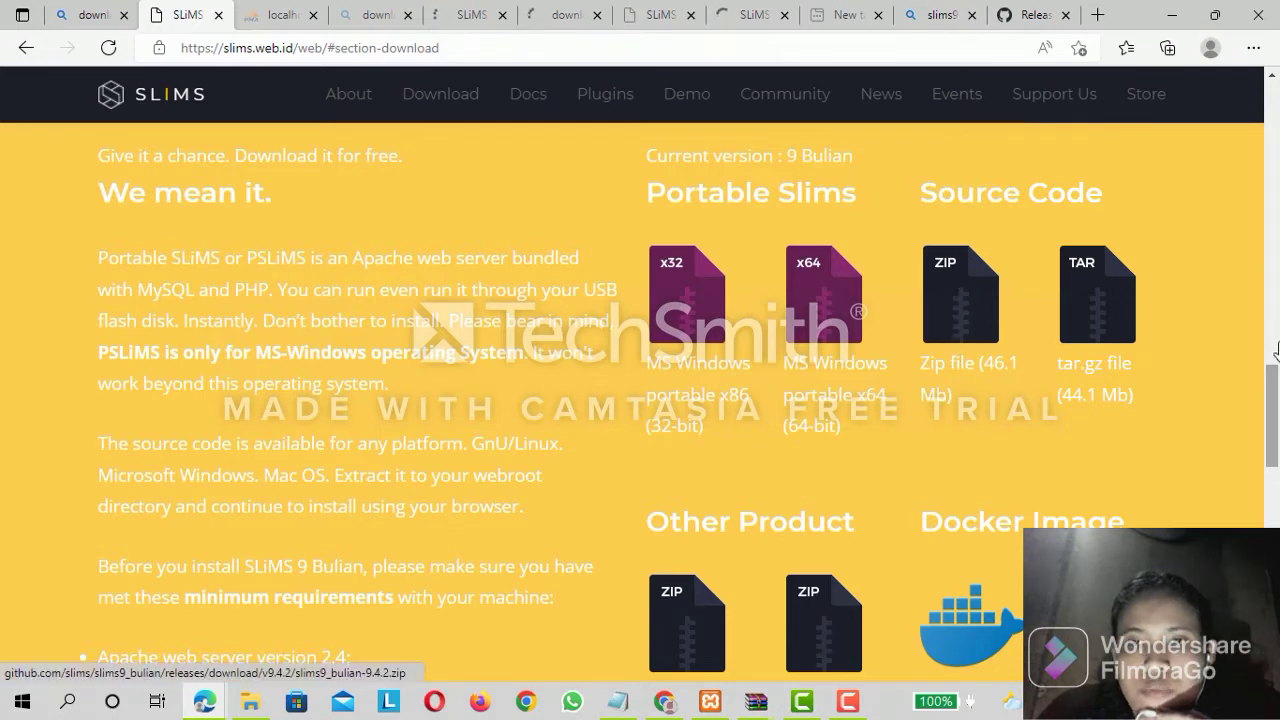
left_click_drag(1276, 377, 1276, 360)
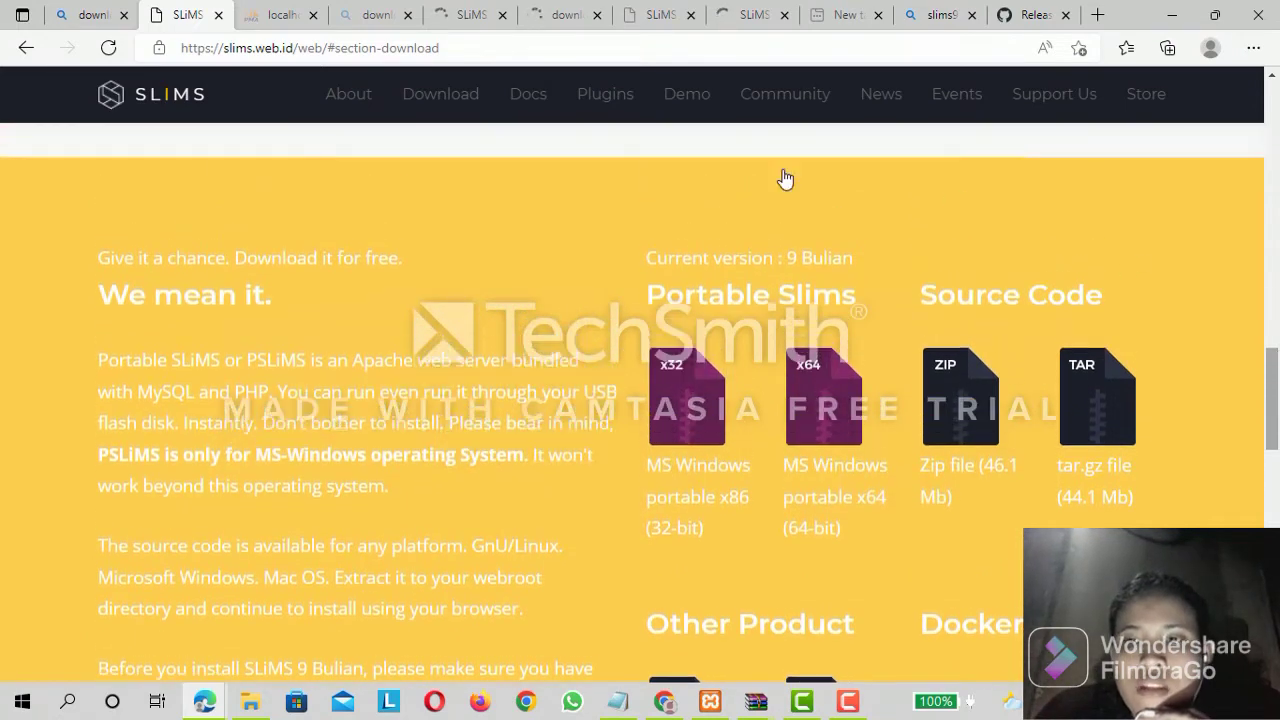
left_click(218, 18)
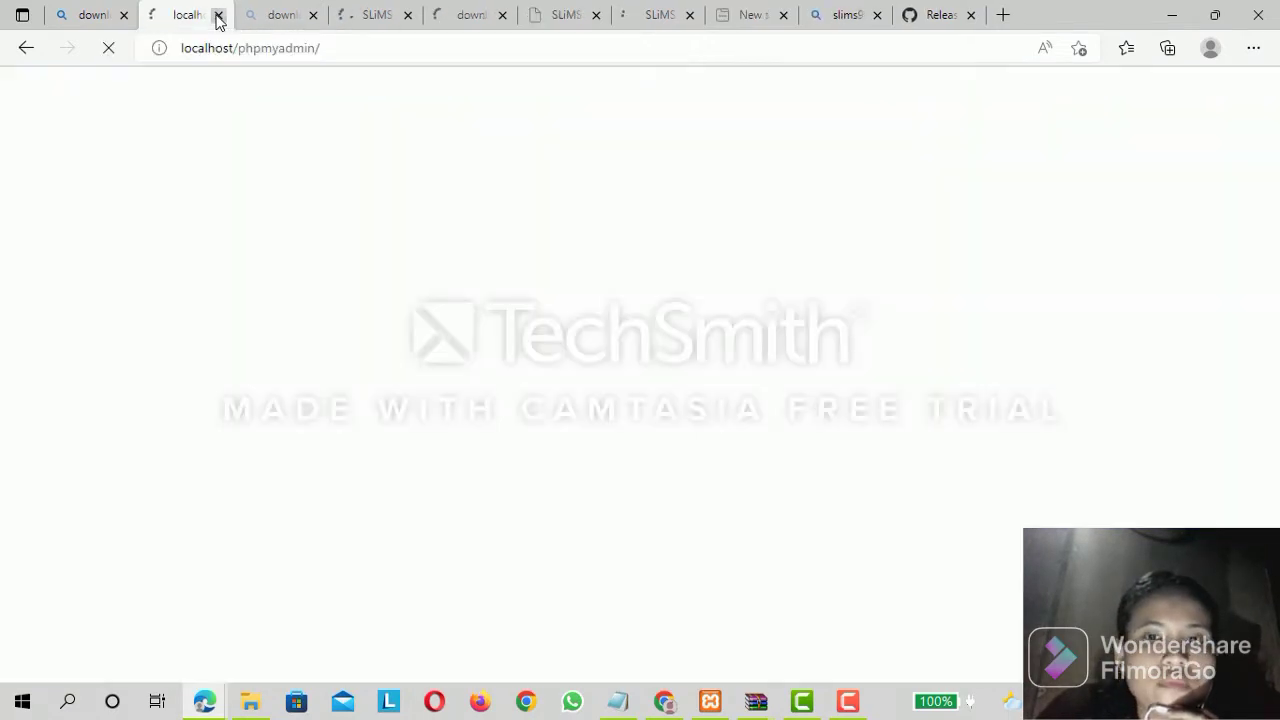
In File Explorer, find the slims9_bulian-9.4.2.tar archive on New Volume (E:) and check its extraction options.
left_click(251, 700)
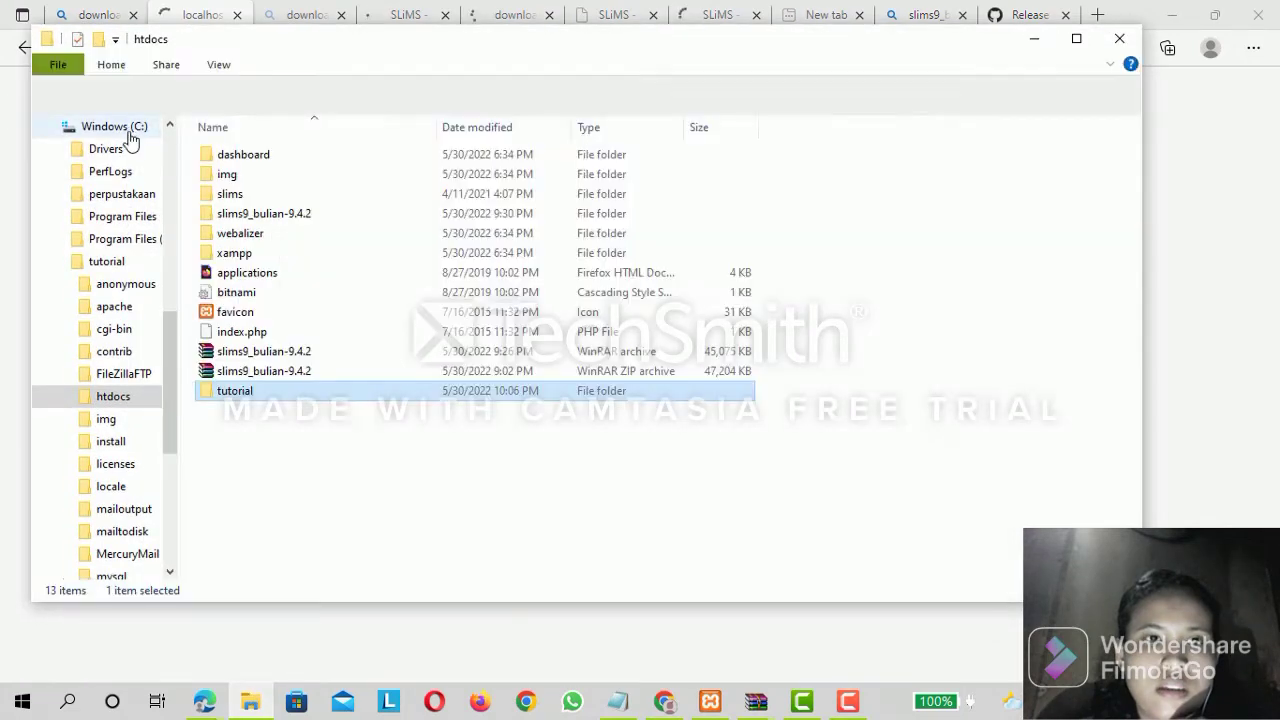
scroll(152, 537, "down", 5)
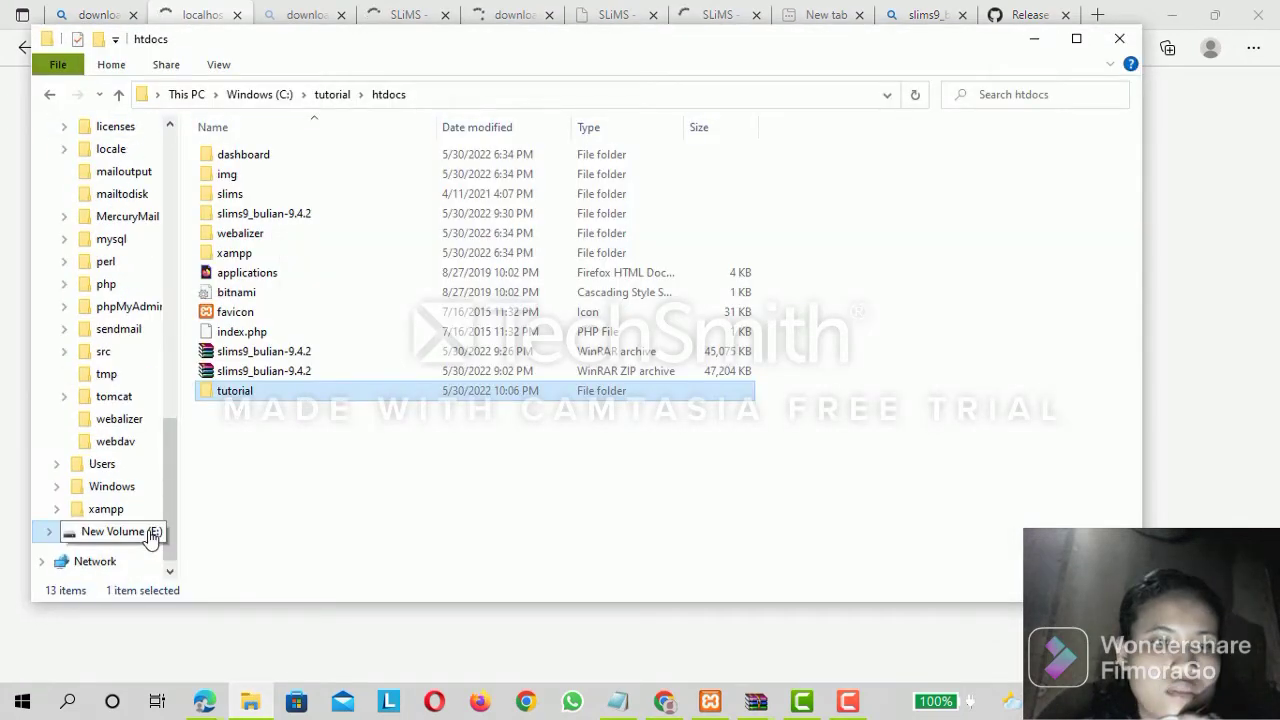
left_click(151, 532)
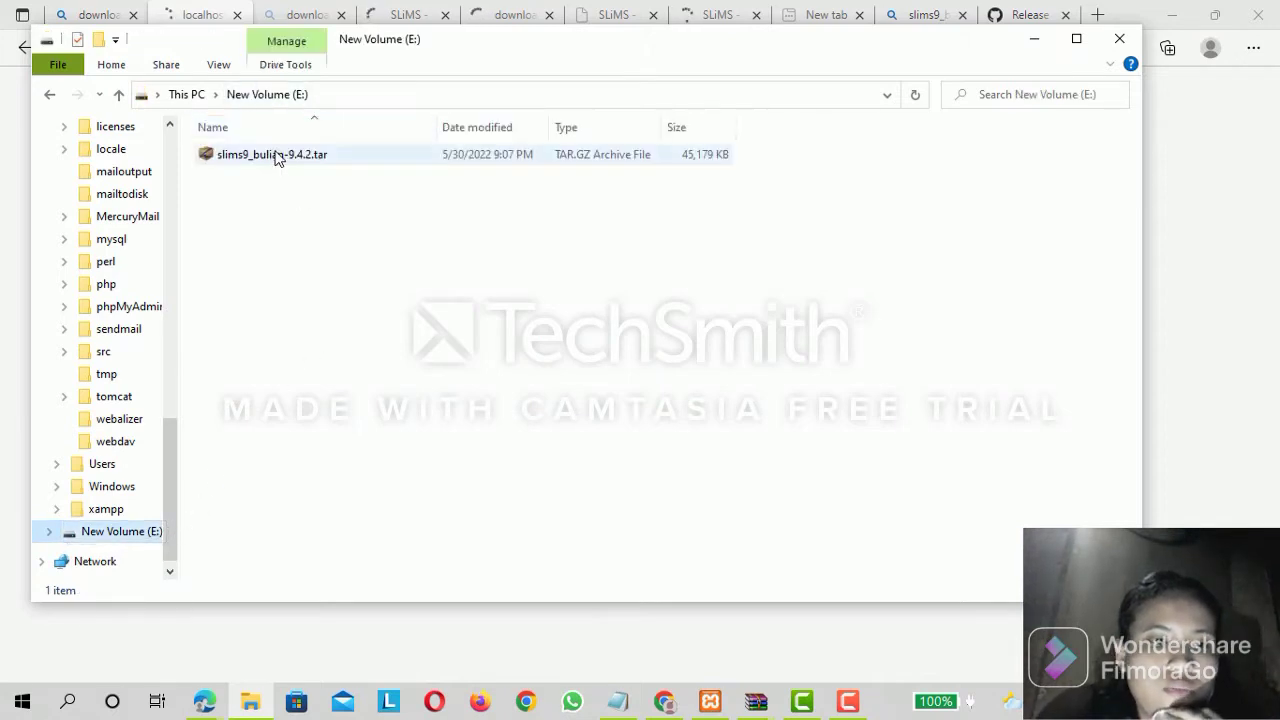
left_click(278, 160)
right_click(274, 158)
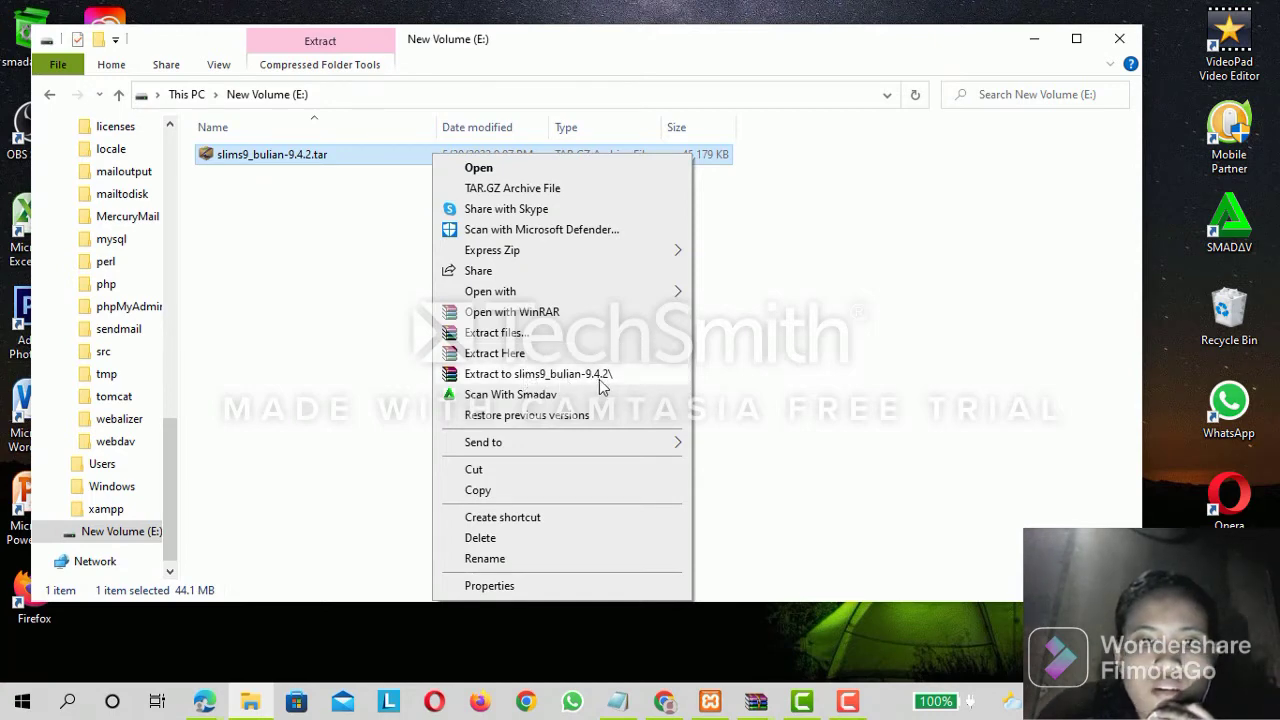
left_click(869, 332)
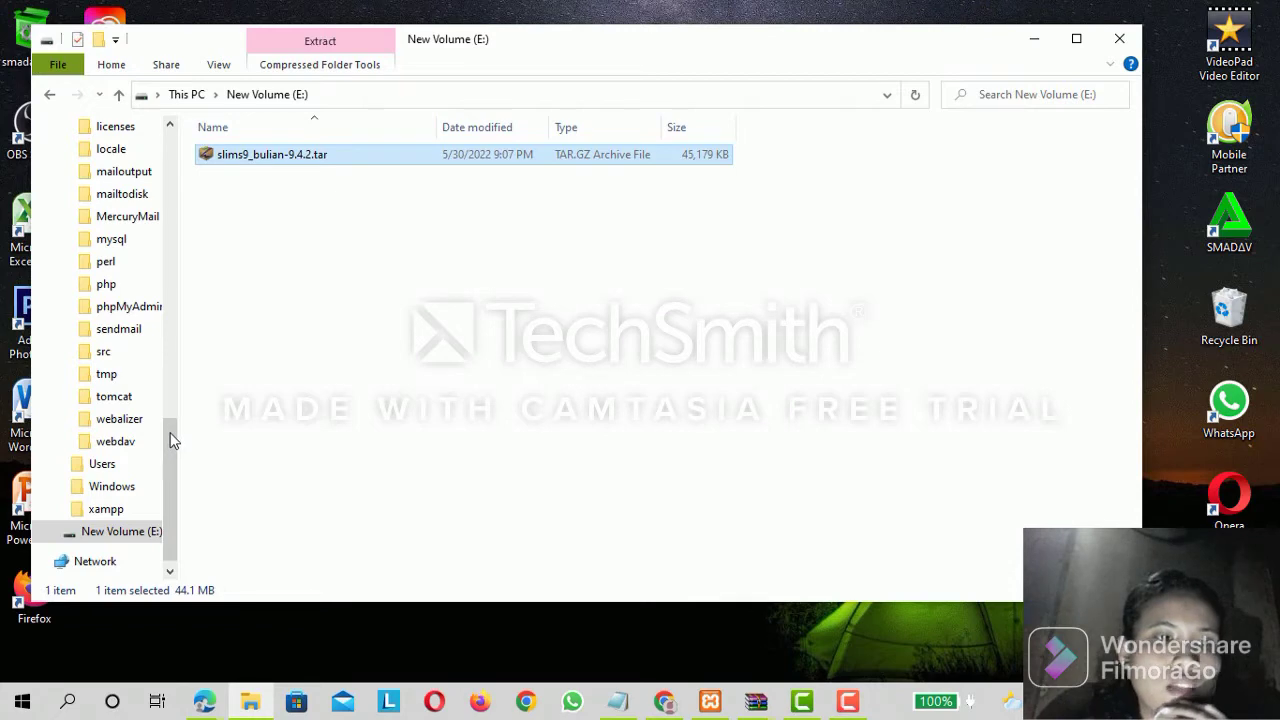
Open the htdocs folder inside the tutorial folder on drive C: to check the SLiMS files.
left_click(171, 309)
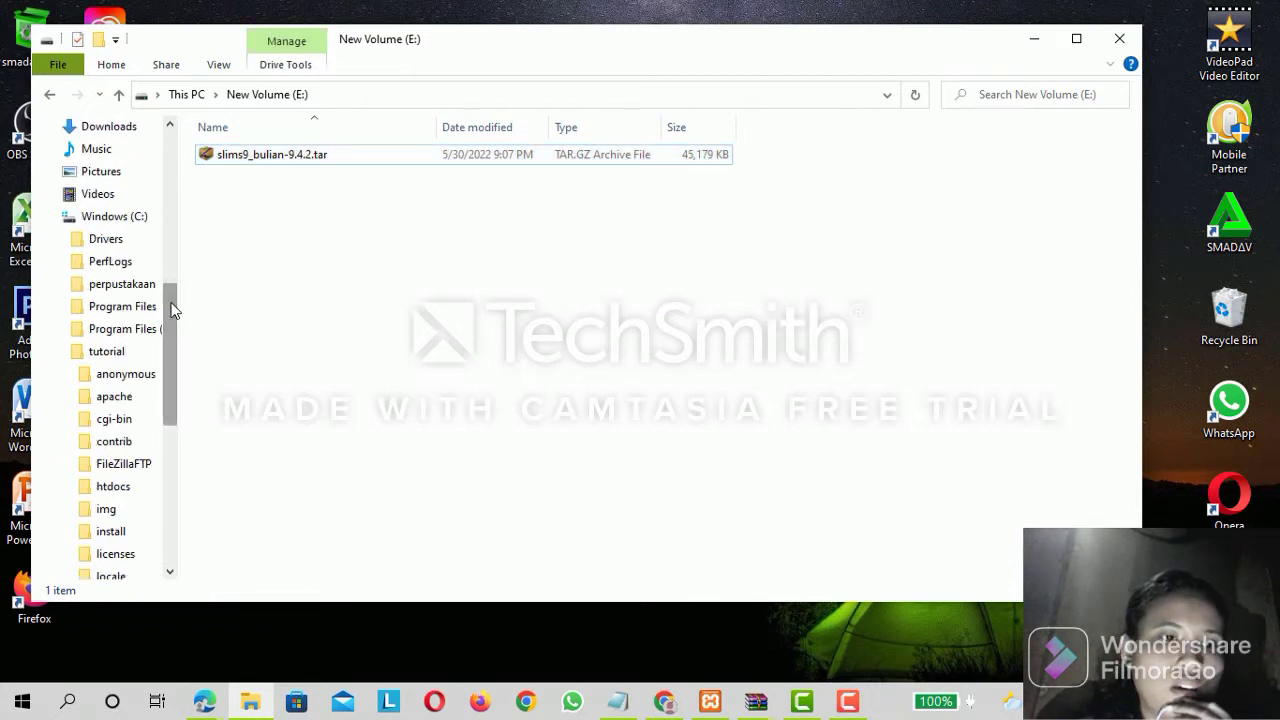
left_click(115, 217)
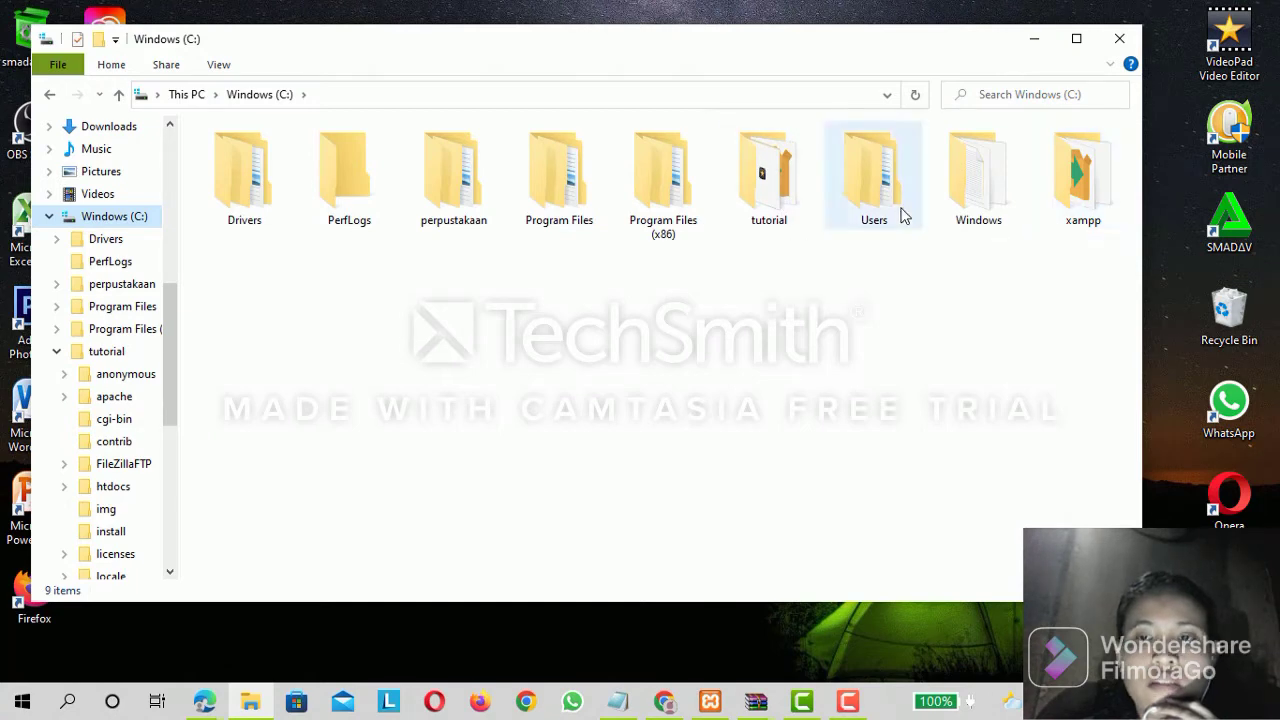
left_click(766, 208)
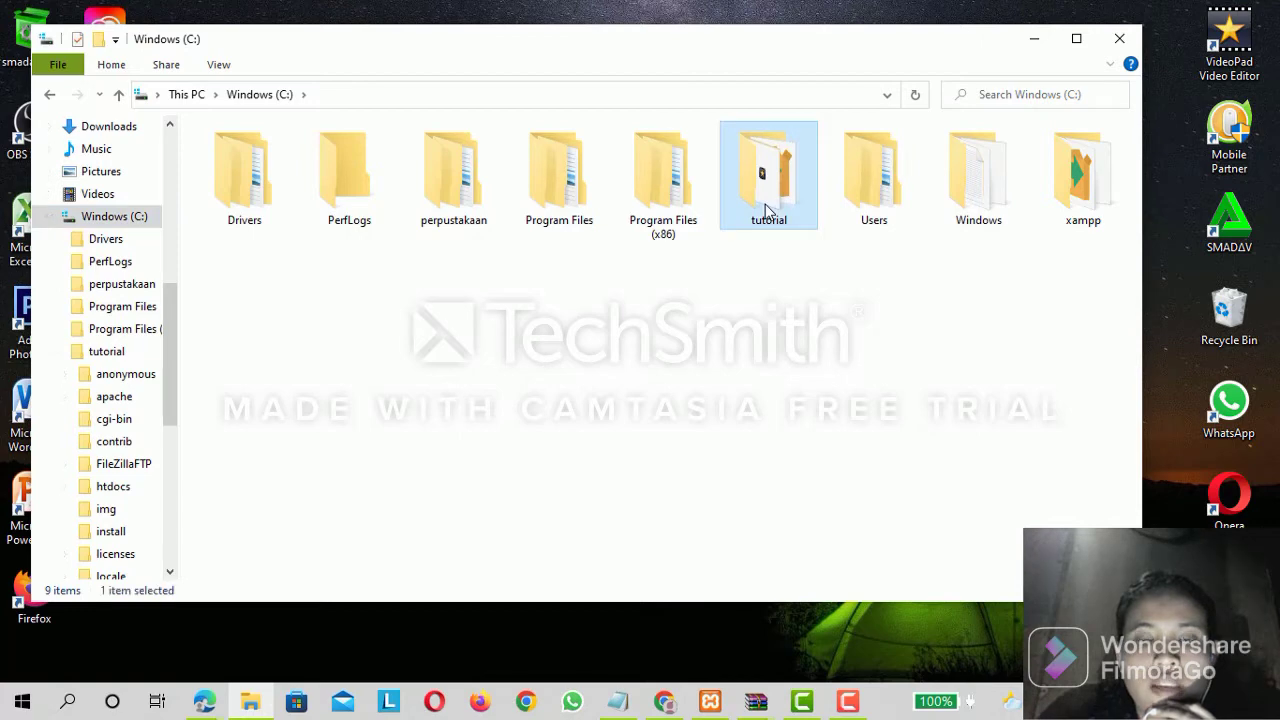
double_click(766, 208)
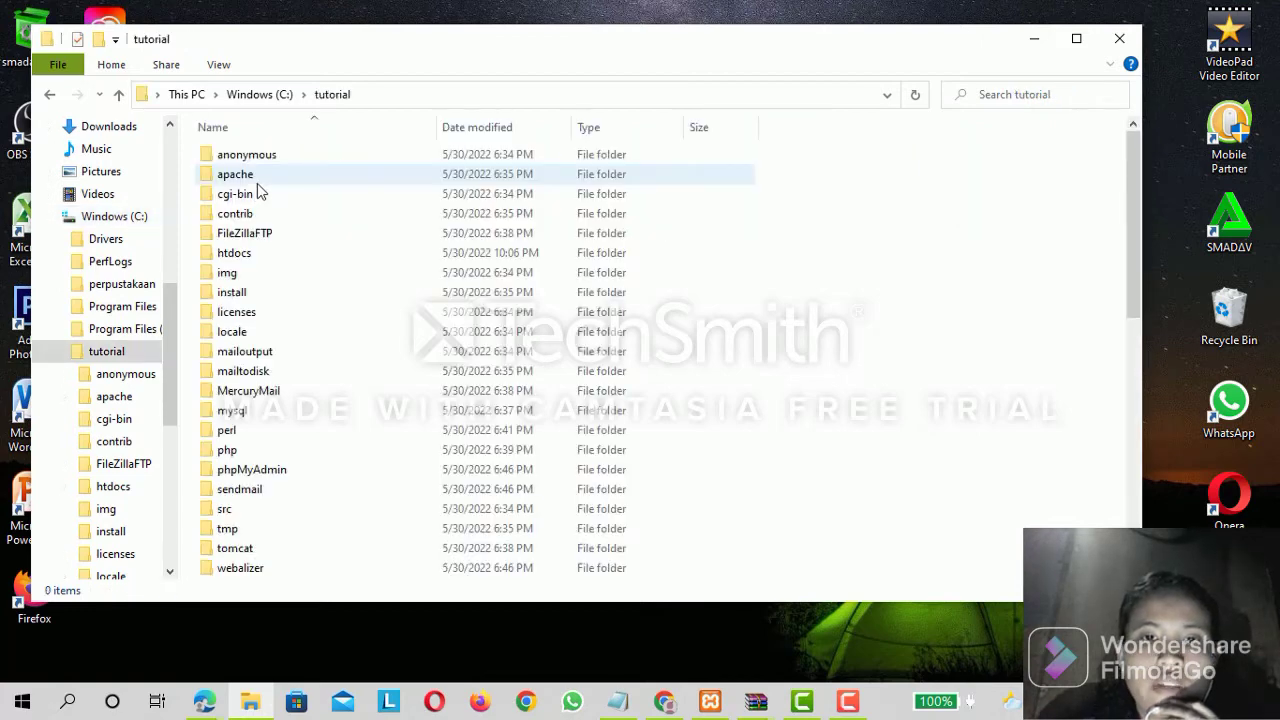
left_click(236, 262)
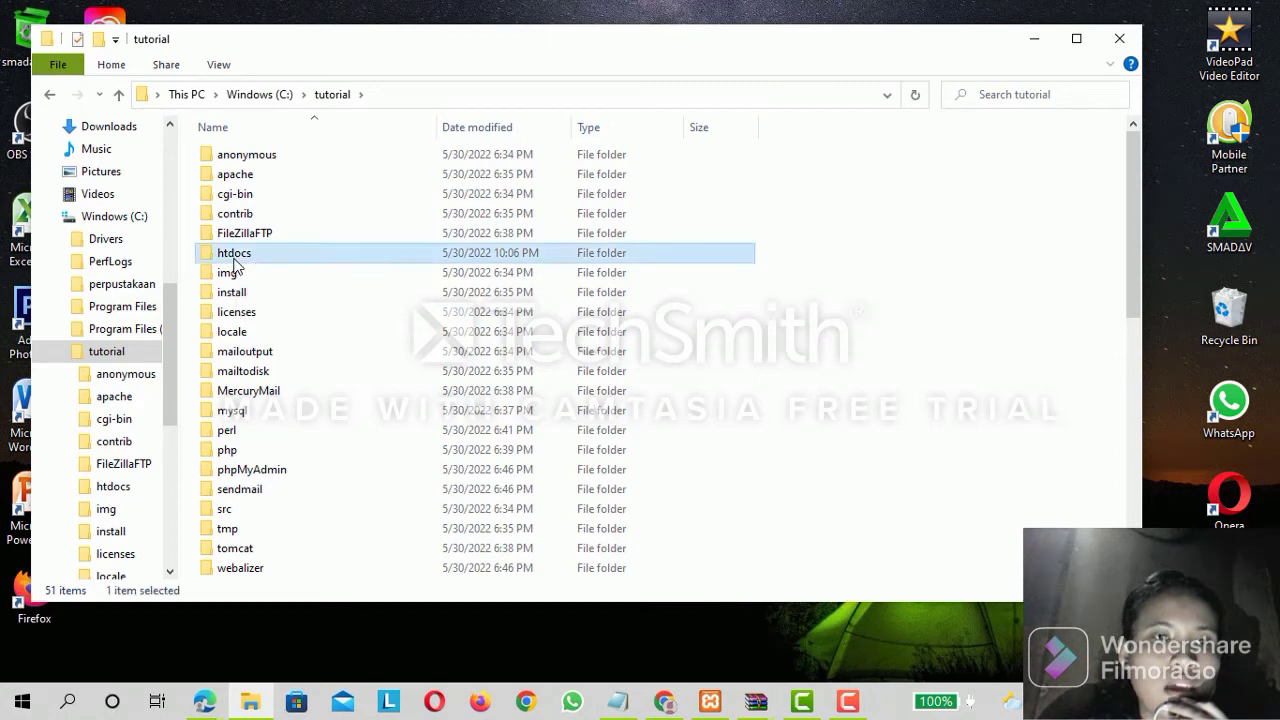
double_click(236, 262)
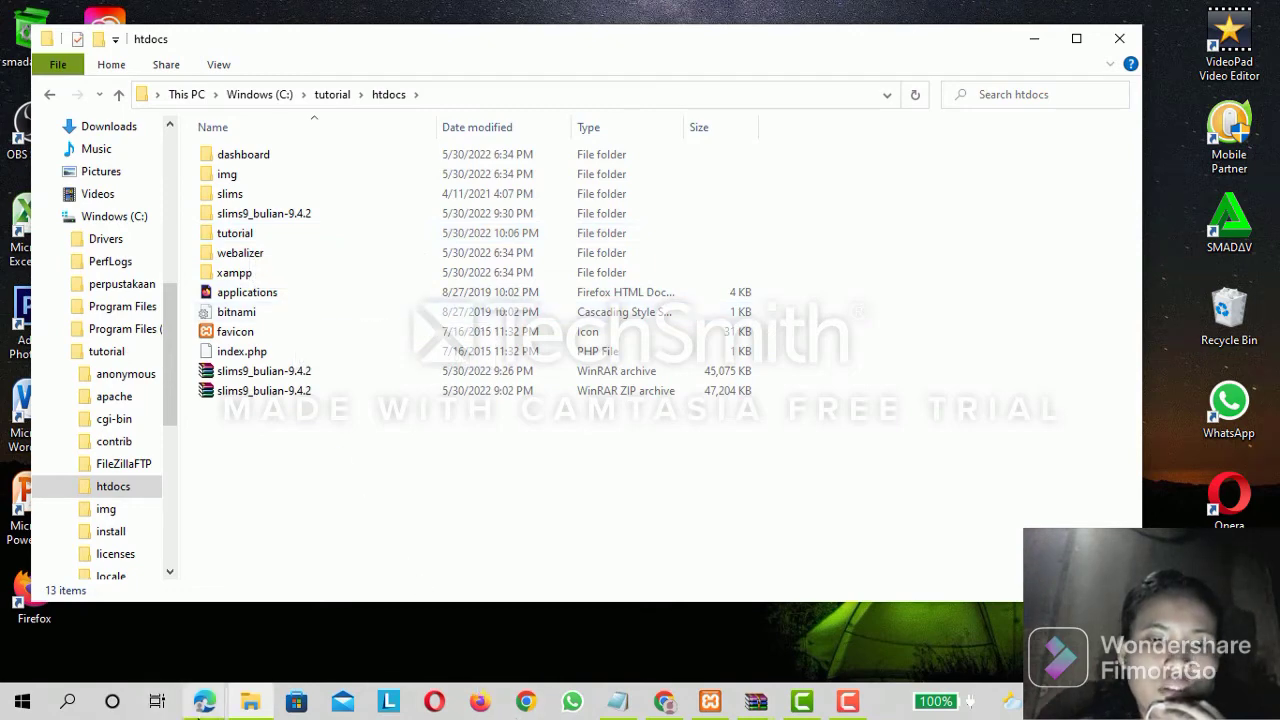
Switch to Microsoft Edge and load localhost/phpmyadmin/.
left_click(203, 702)
left_click(292, 628)
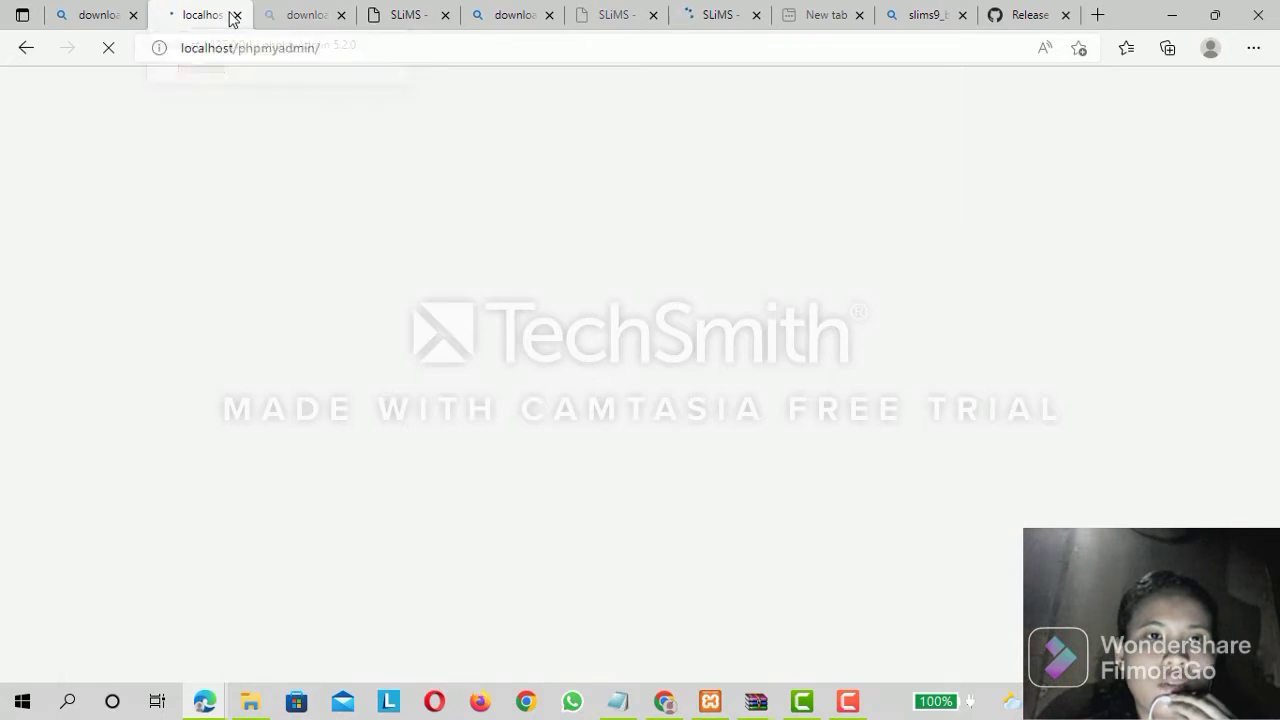
left_click(214, 48)
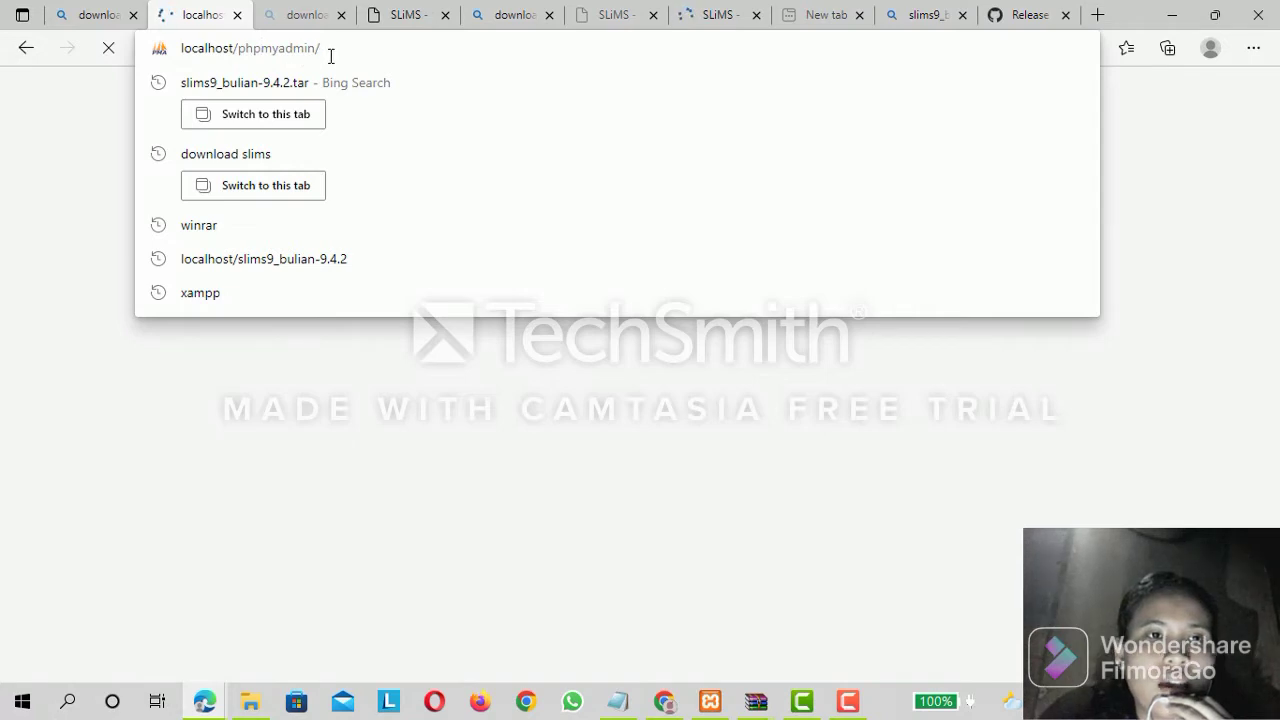
key("Return")
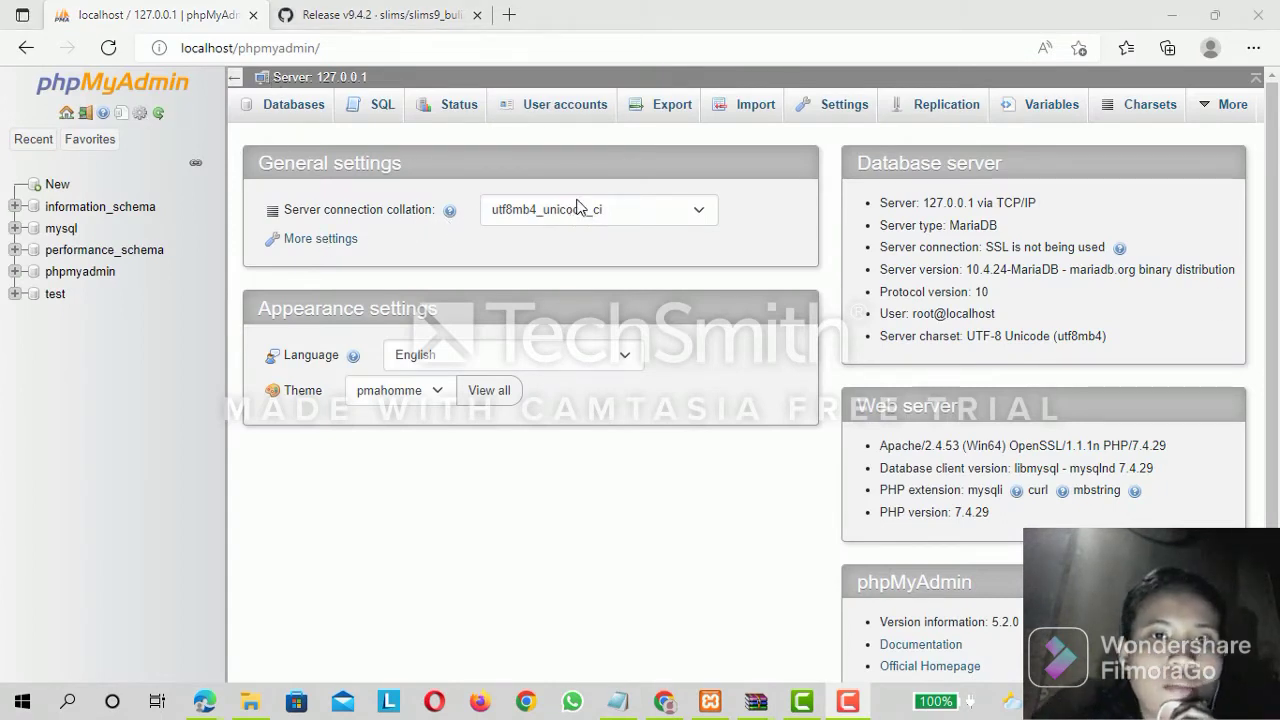
Create a new database named tutorial in phpMyAdmin.
left_click(52, 186)
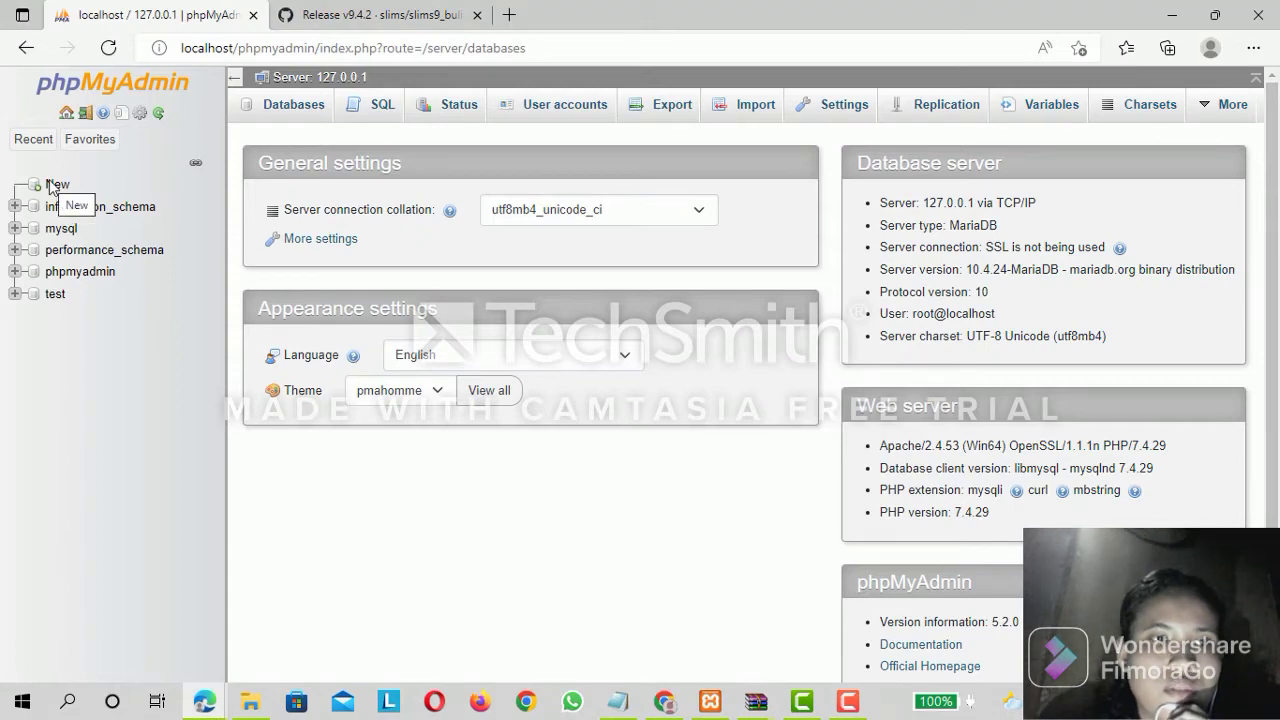
left_click(52, 184)
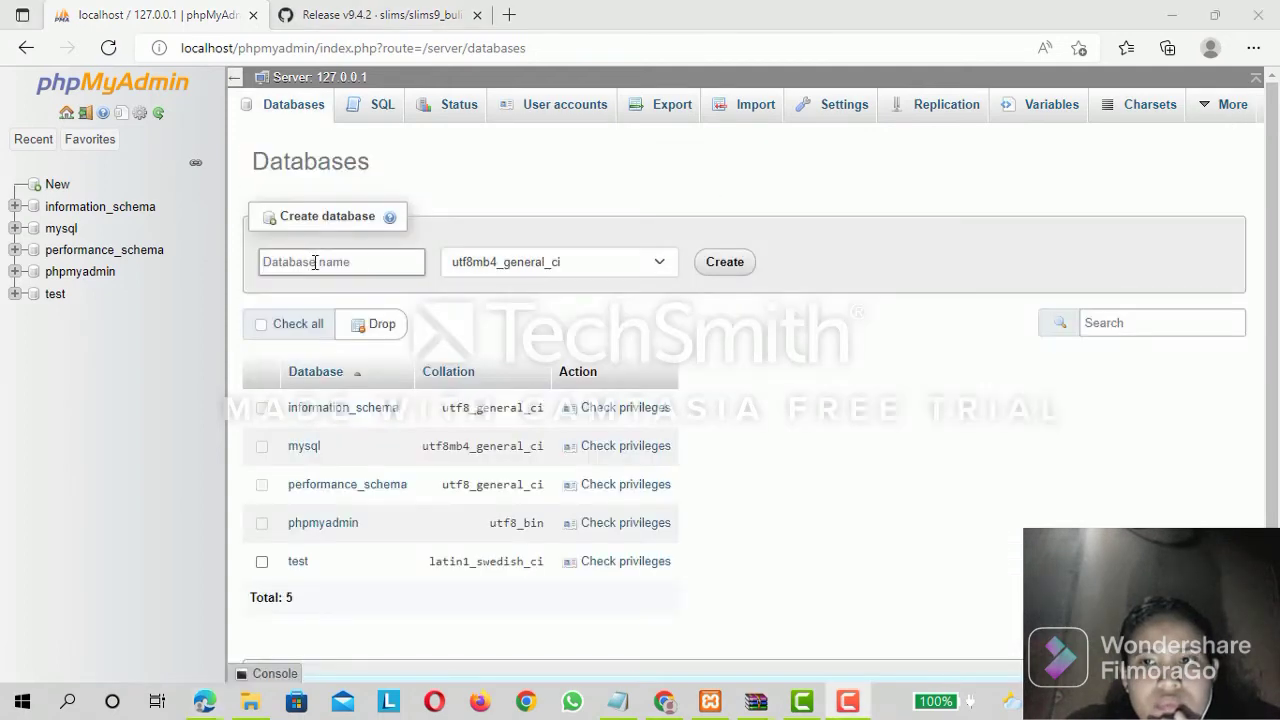
left_click(315, 262)
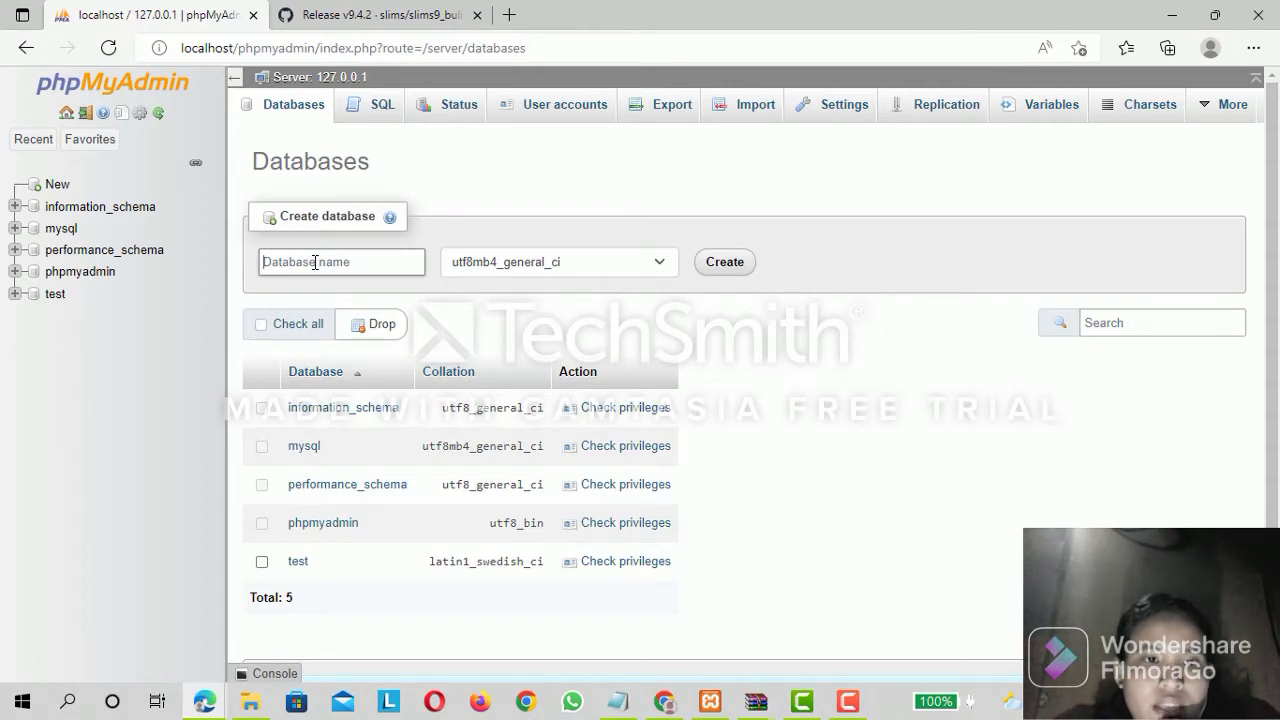
type("tuto")
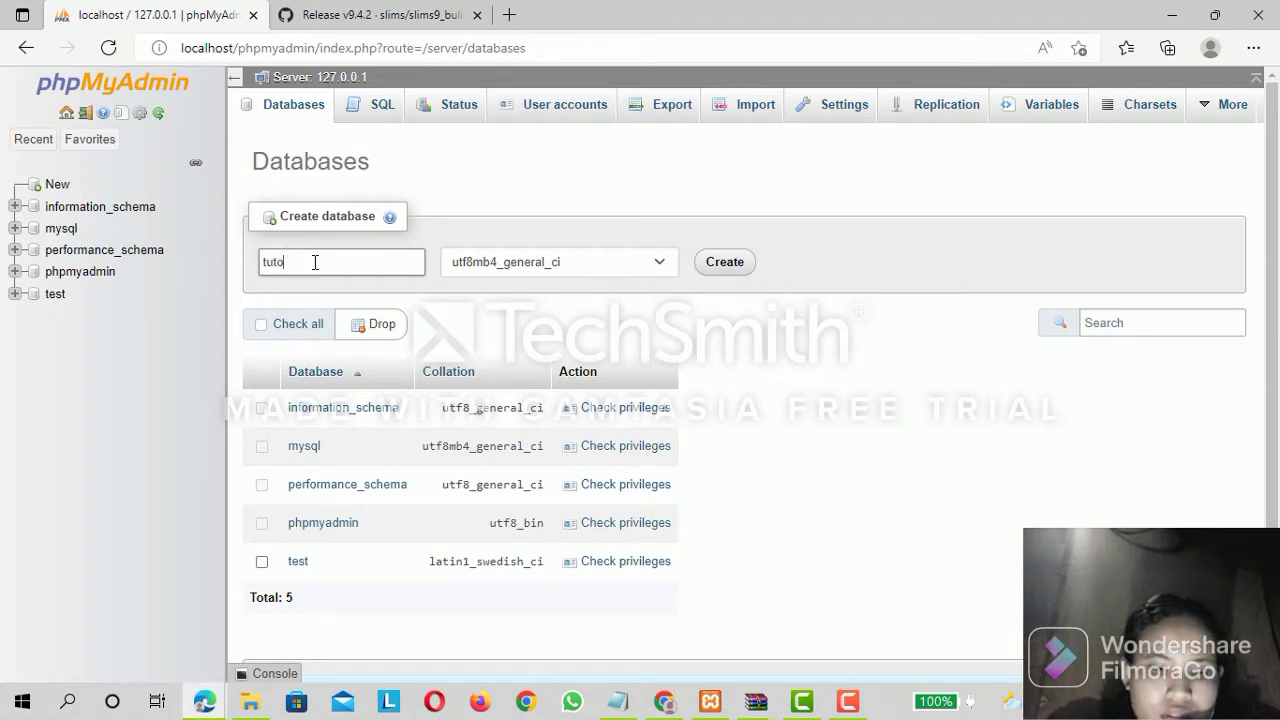
type("rial")
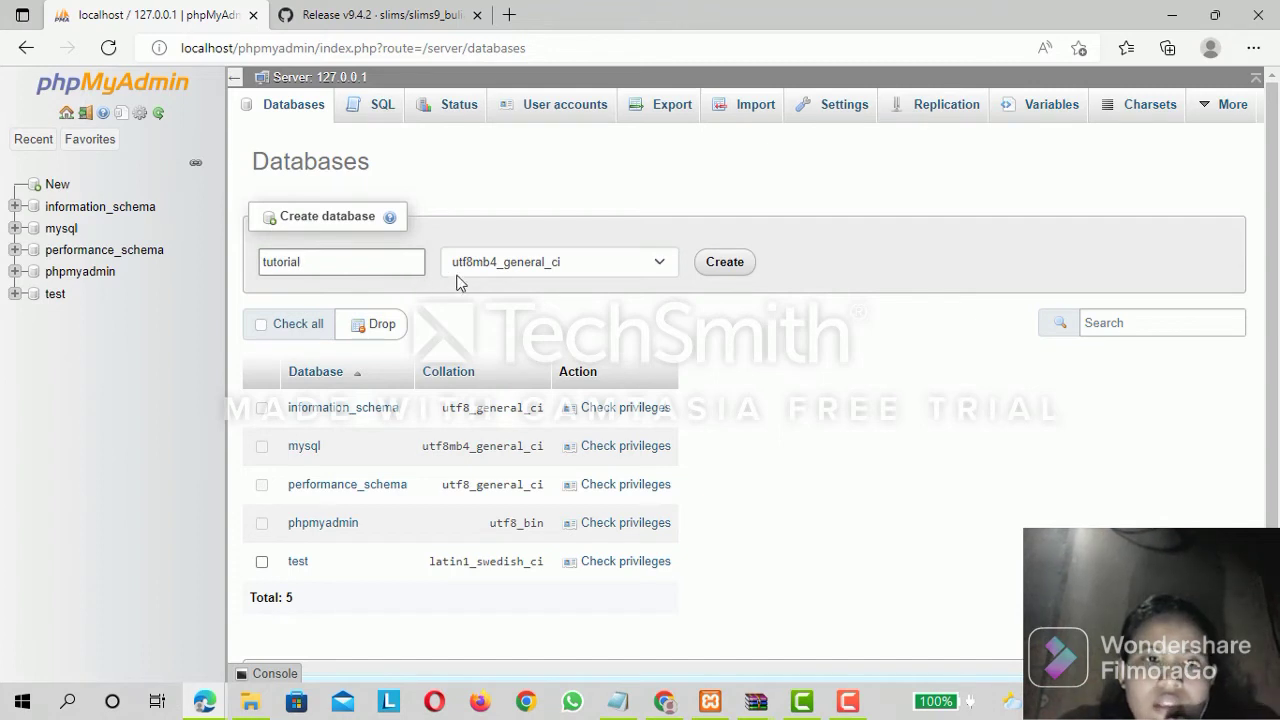
left_click(726, 263)
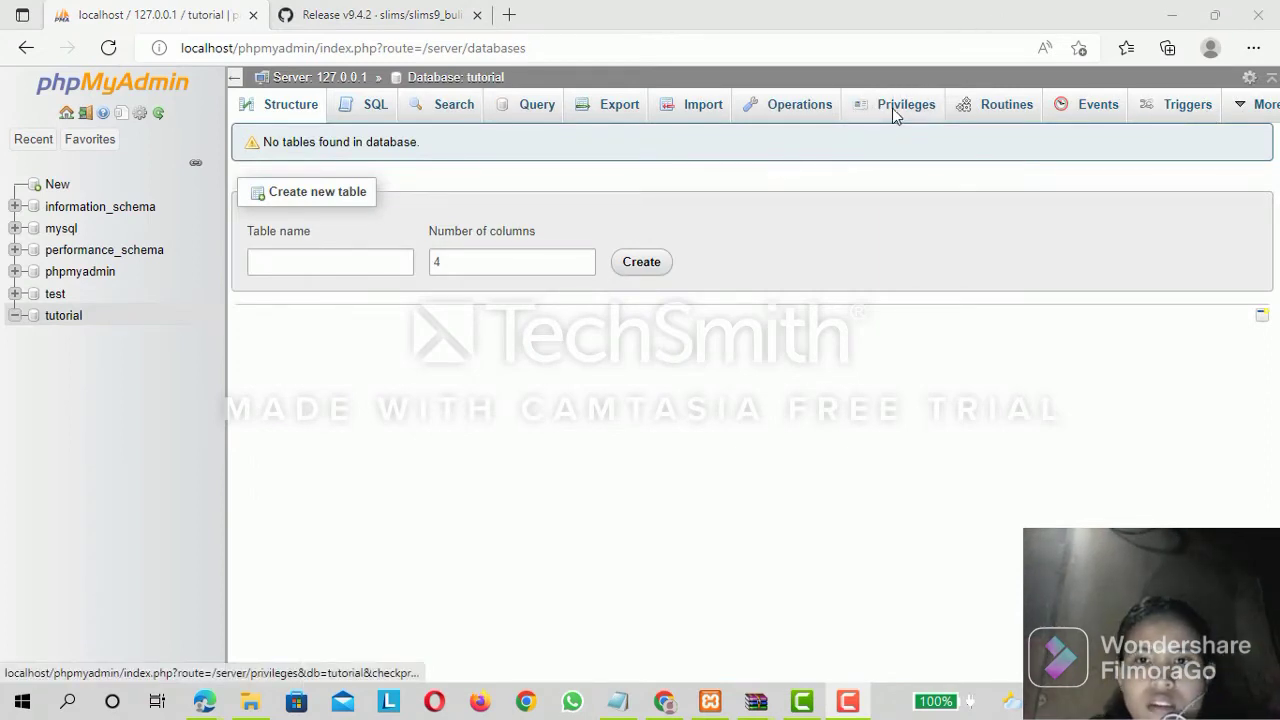
Open the form for adding a user account with access to the tutorial database.
left_click(893, 110)
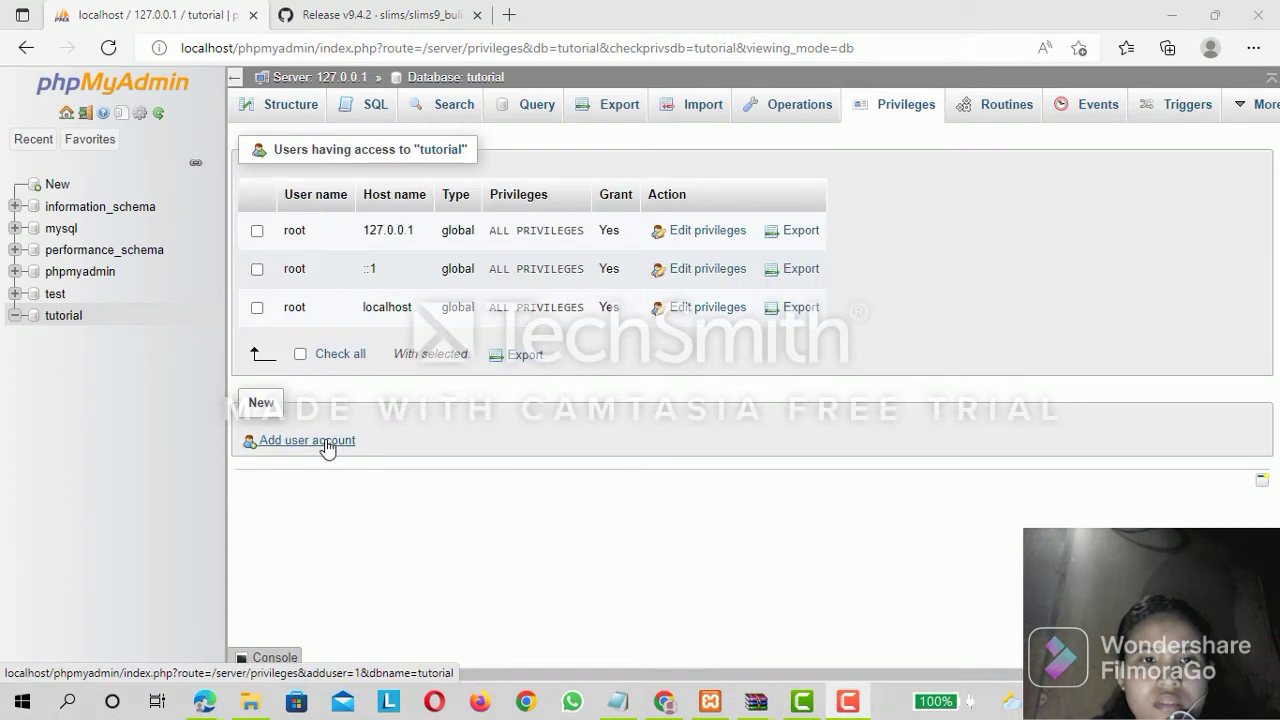
left_click(328, 448)
left_click(327, 445)
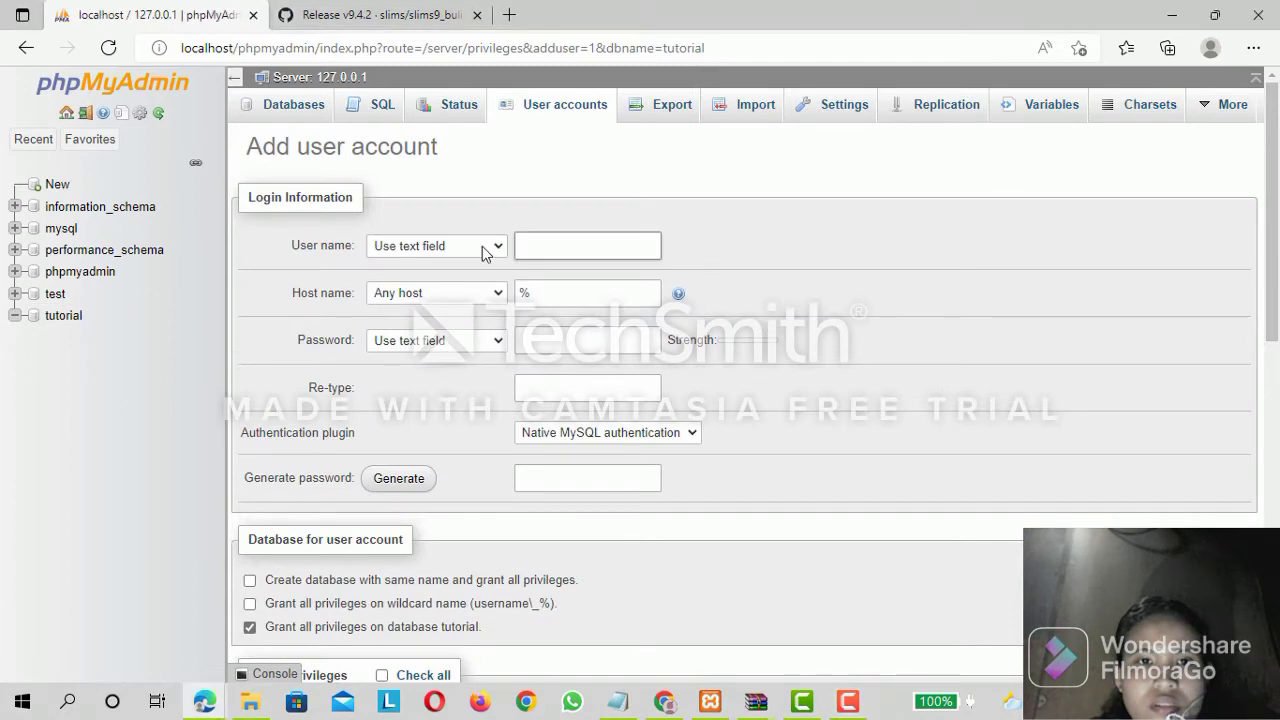
Enter tutorial as the new account's user name and set its host name to Local.
left_click(533, 248)
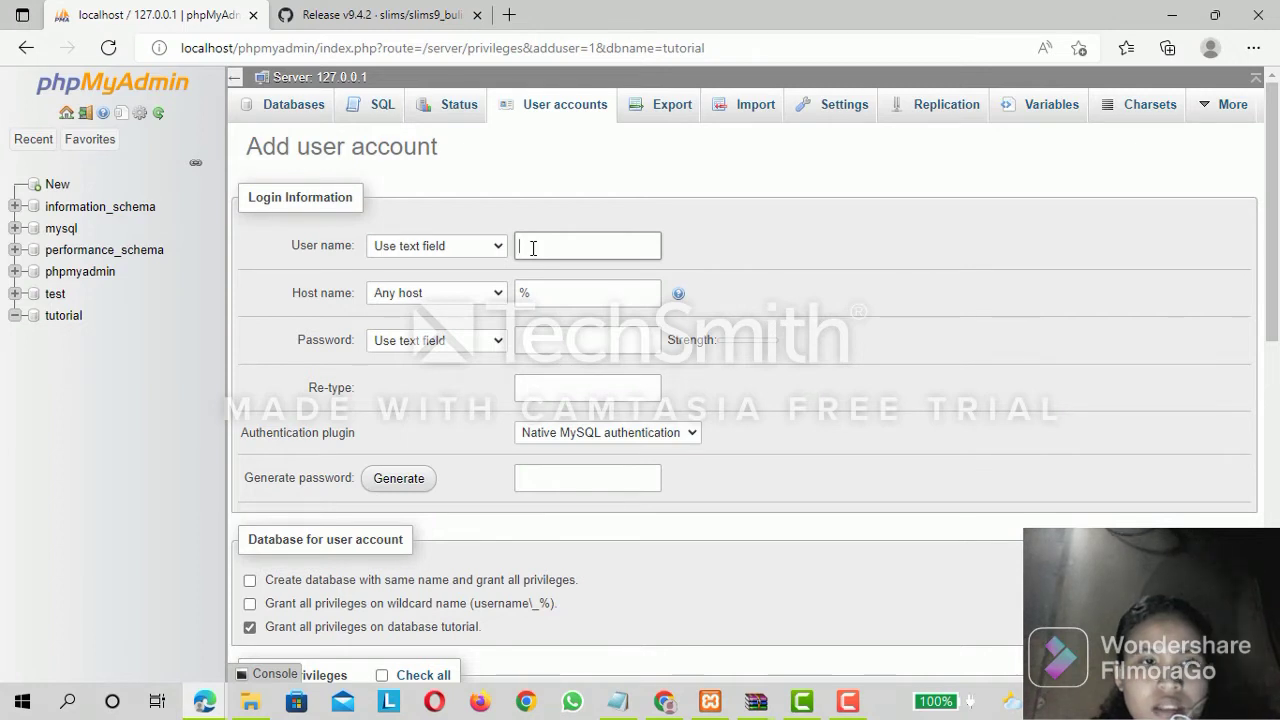
type("tutori")
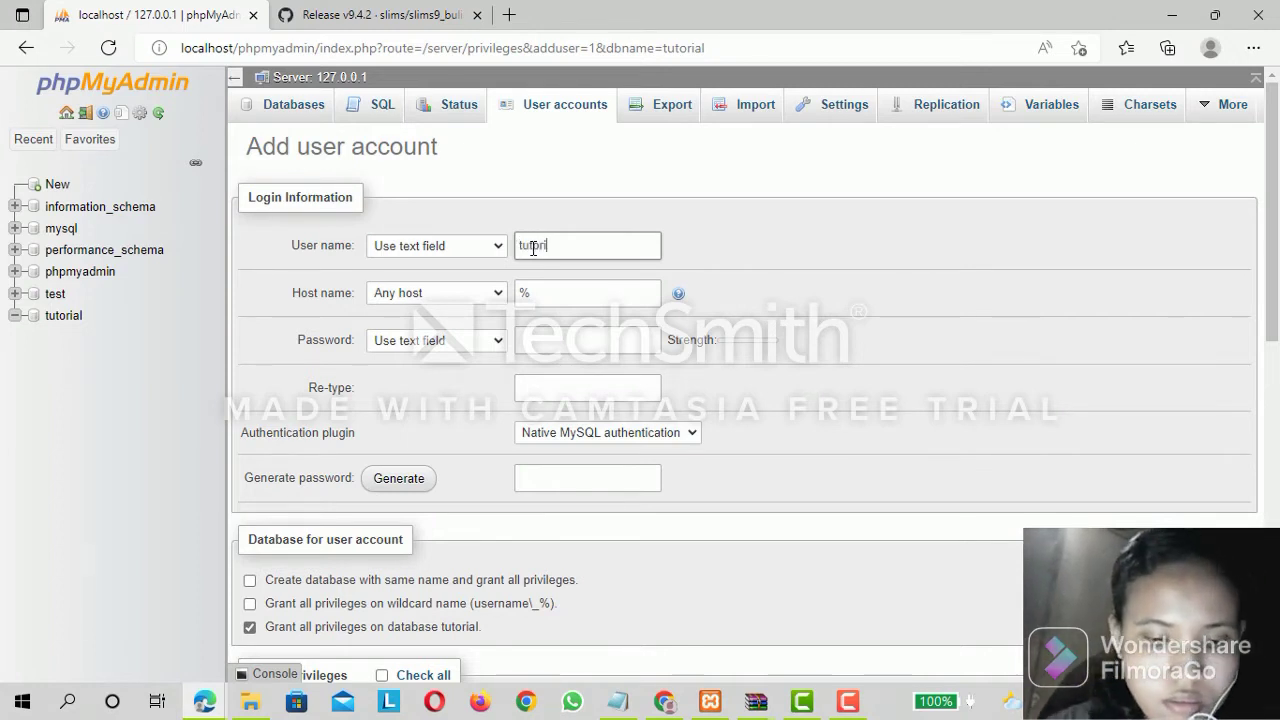
type("al")
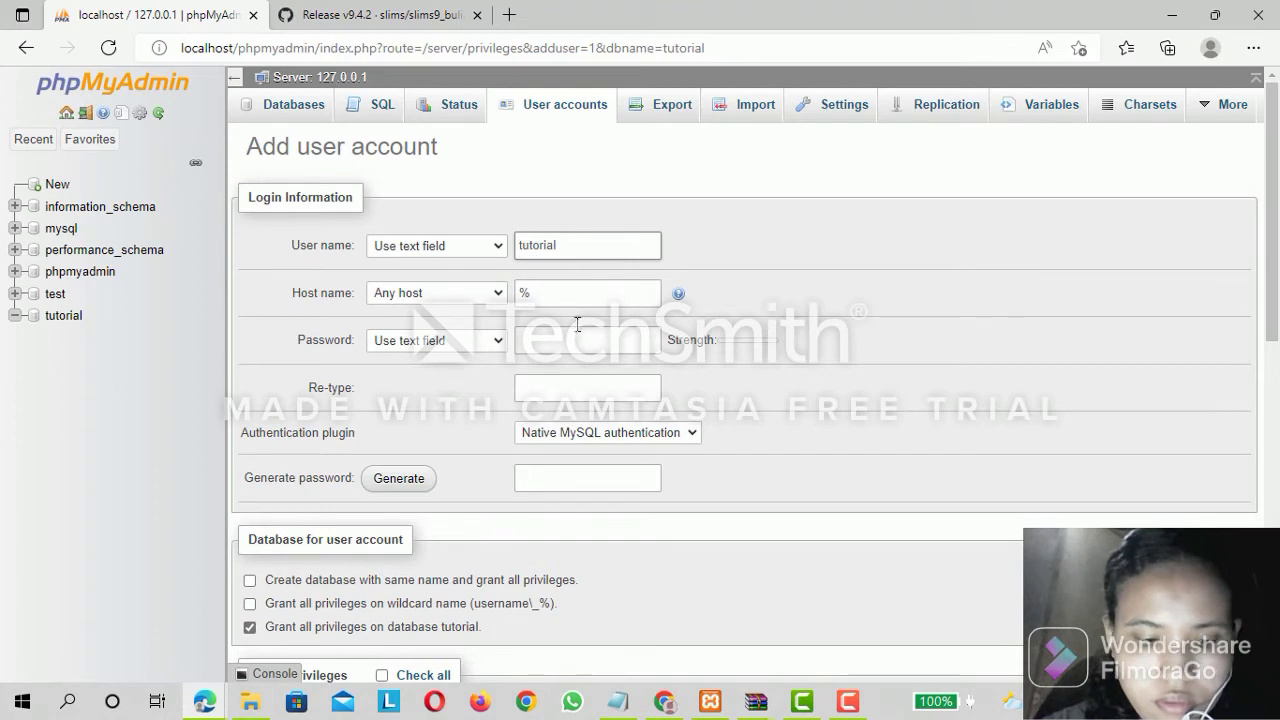
left_click(499, 296)
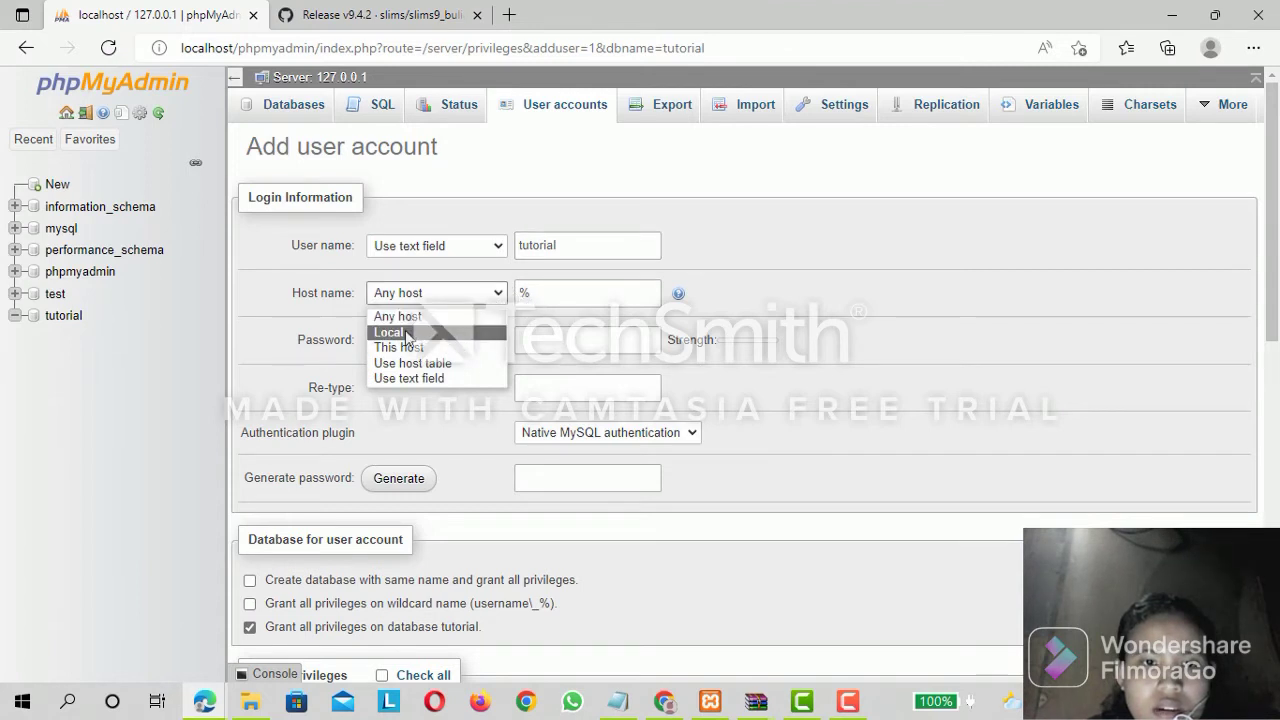
left_click(406, 332)
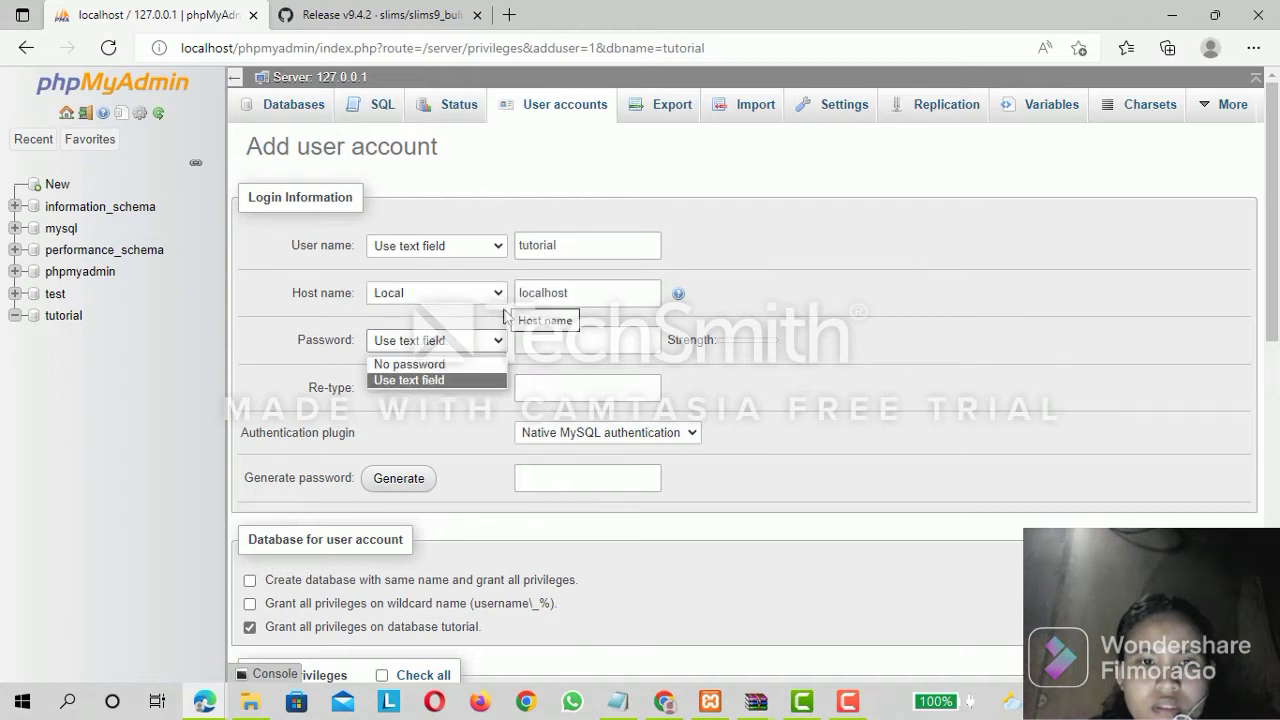
Enter the new account's password and retype it for confirmation.
left_click(528, 340)
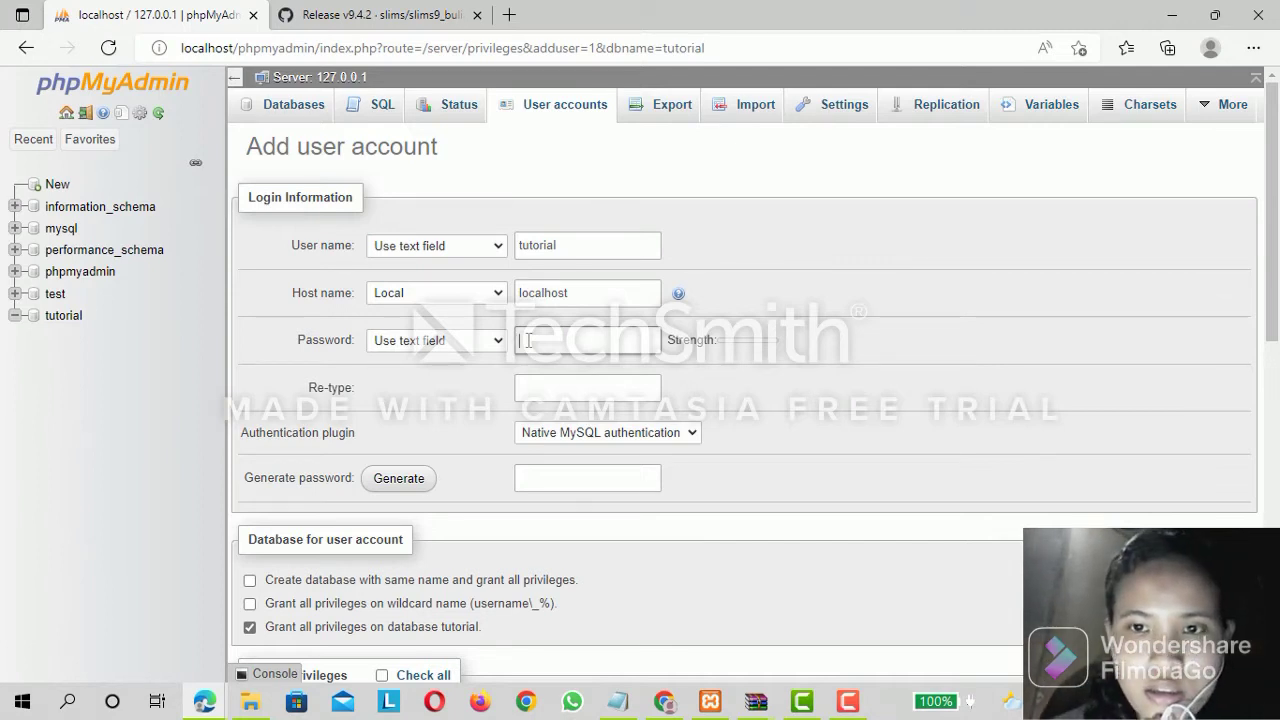
type("•")
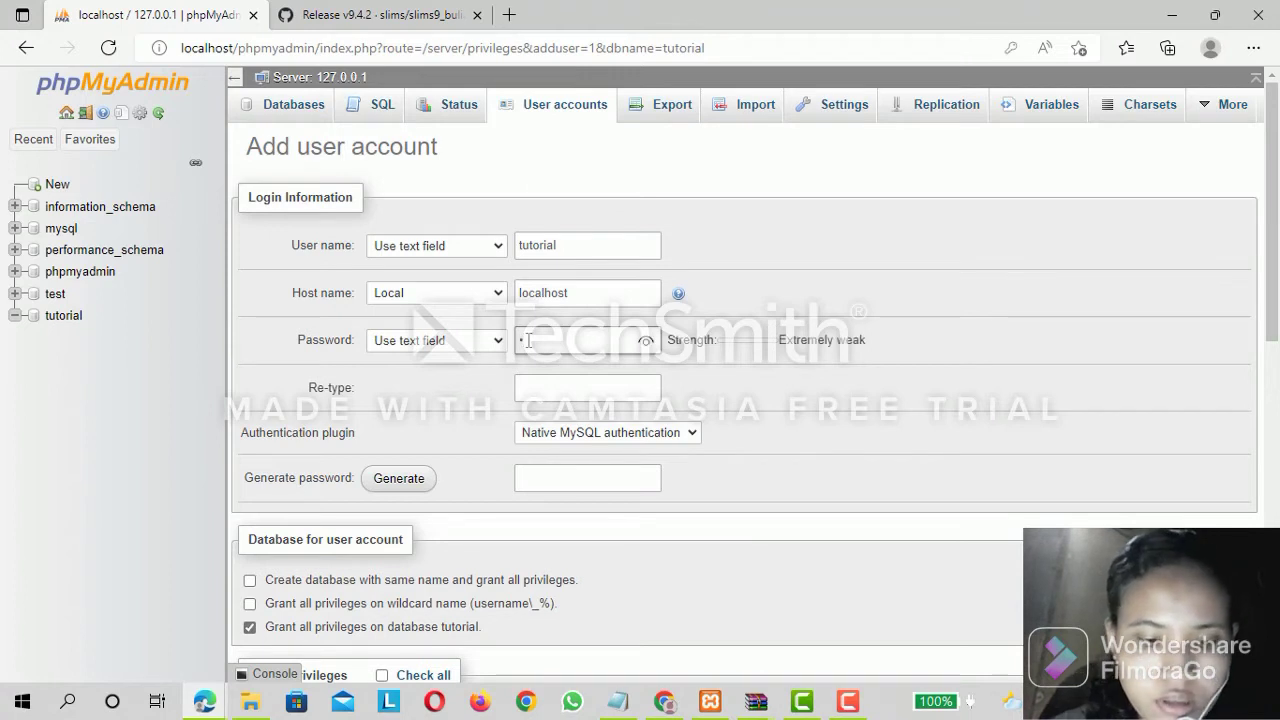
key("BackSpace")
type("•")
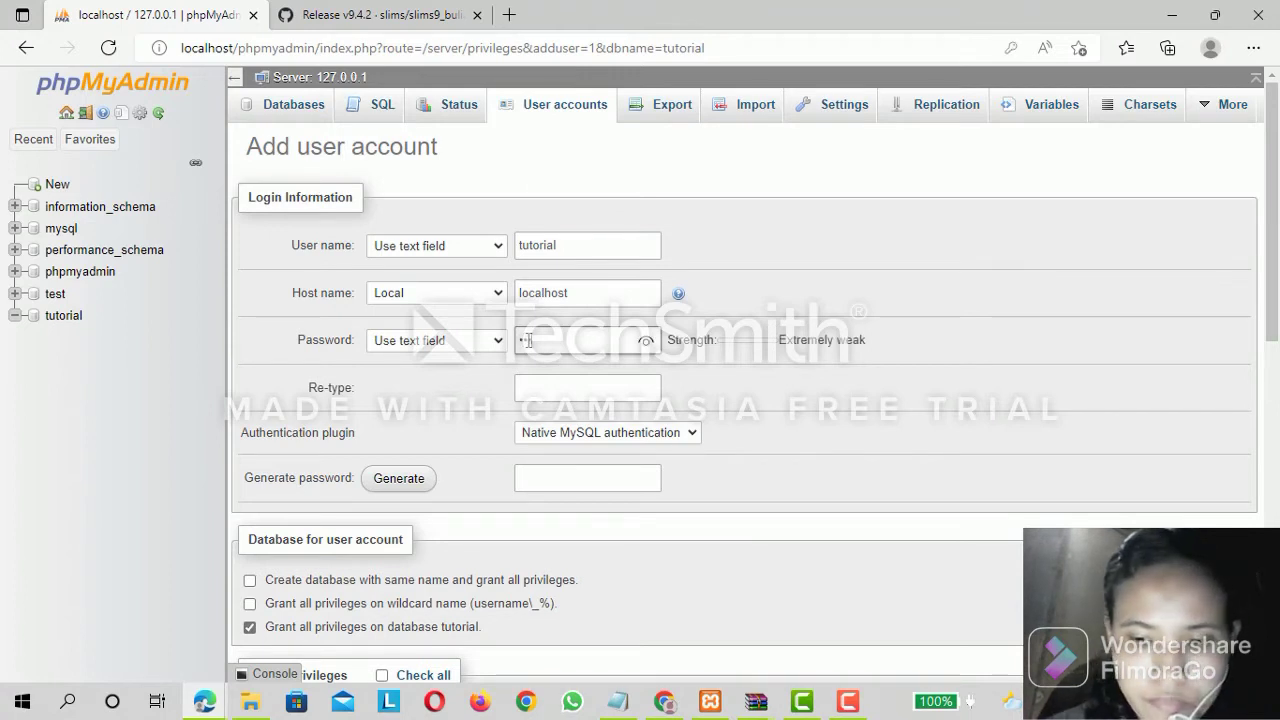
type("•••••••")
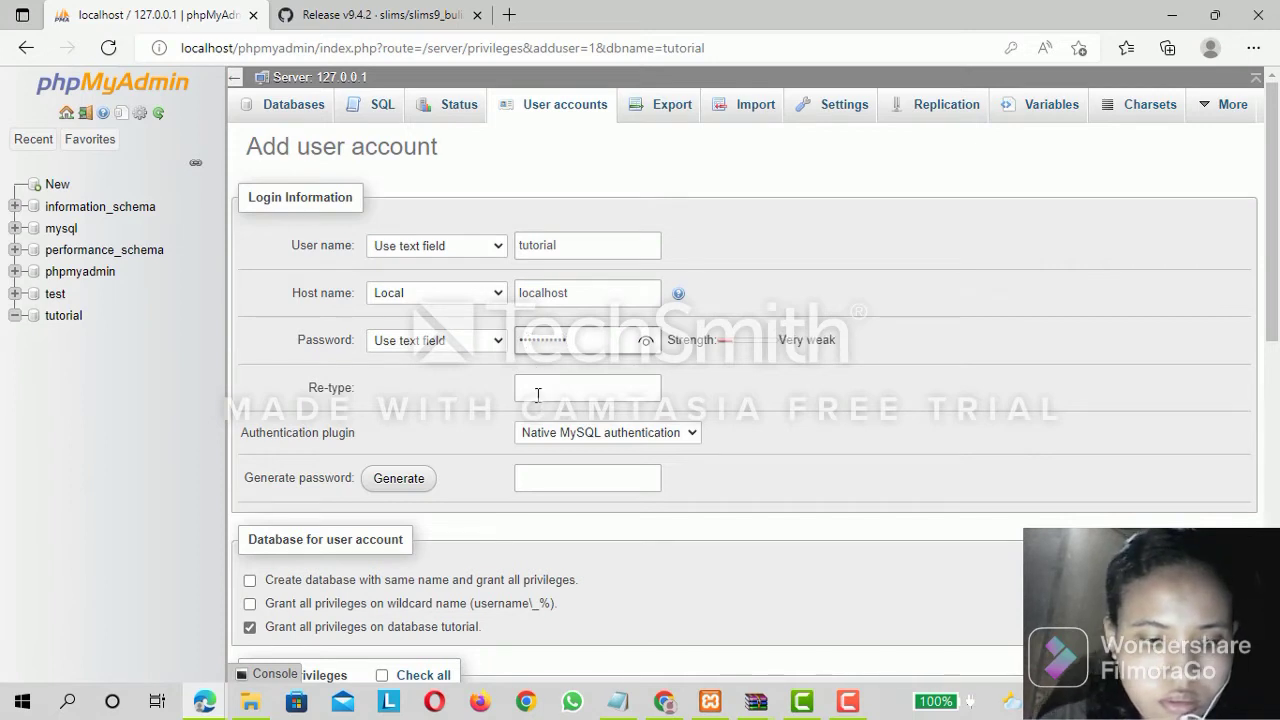
left_click(536, 390)
type("•")
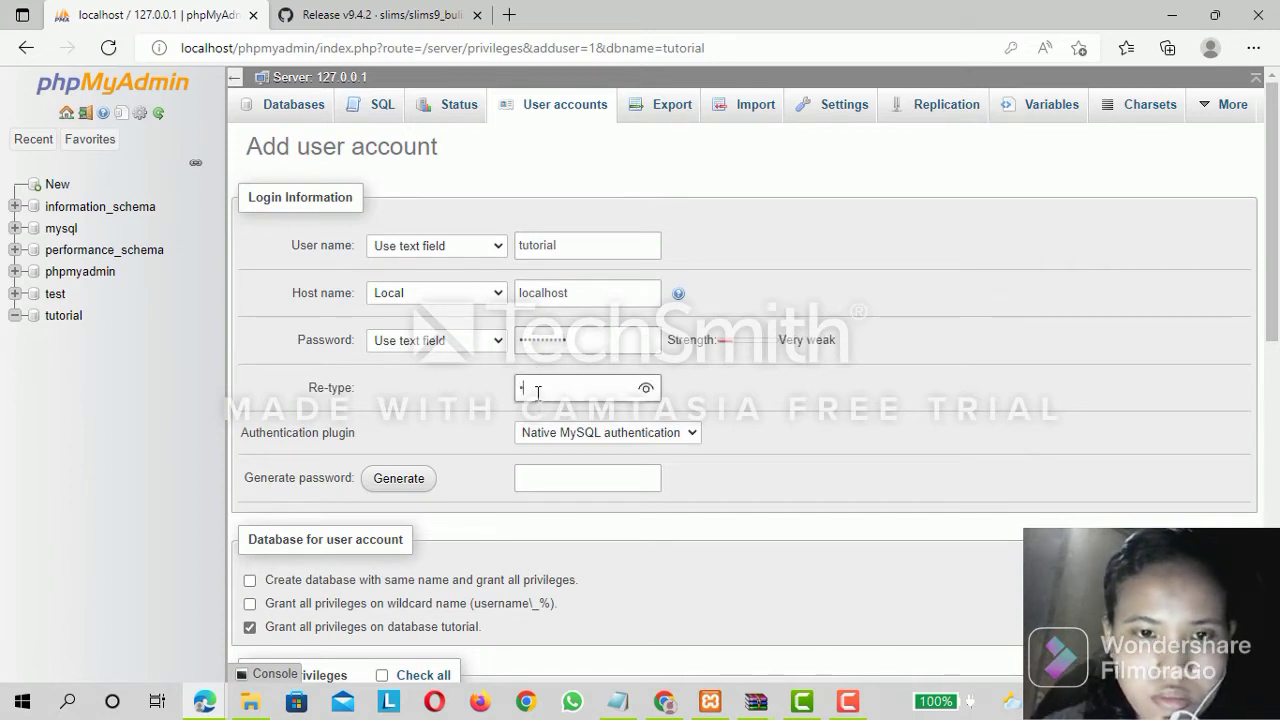
type("••••")
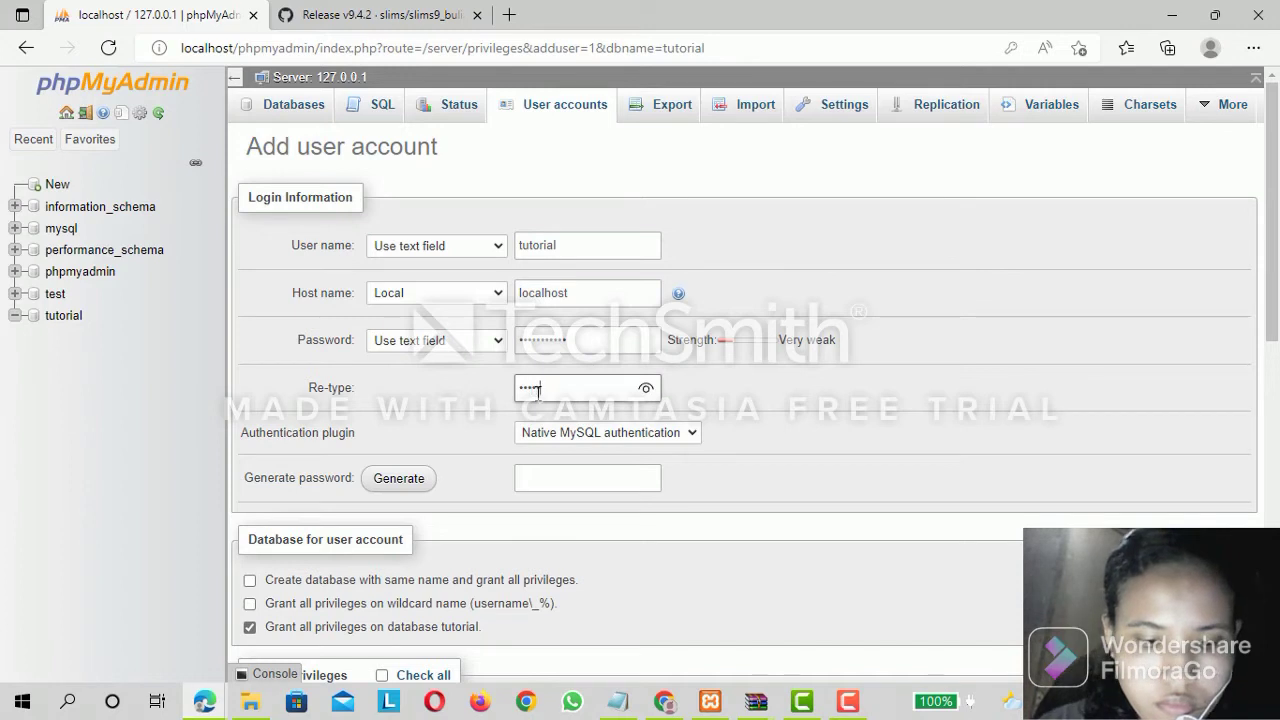
type("••••••")
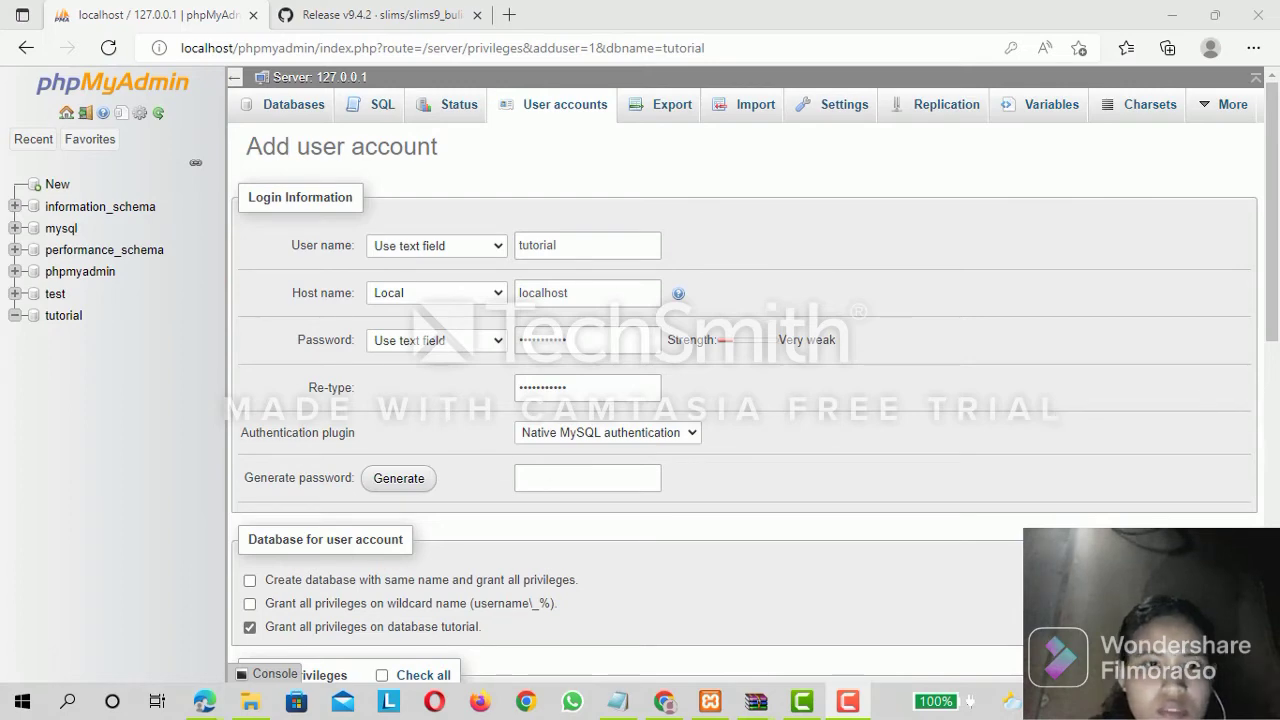
Give the new account all global privileges except GRANT.
left_click_drag(1274, 338, 1274, 443)
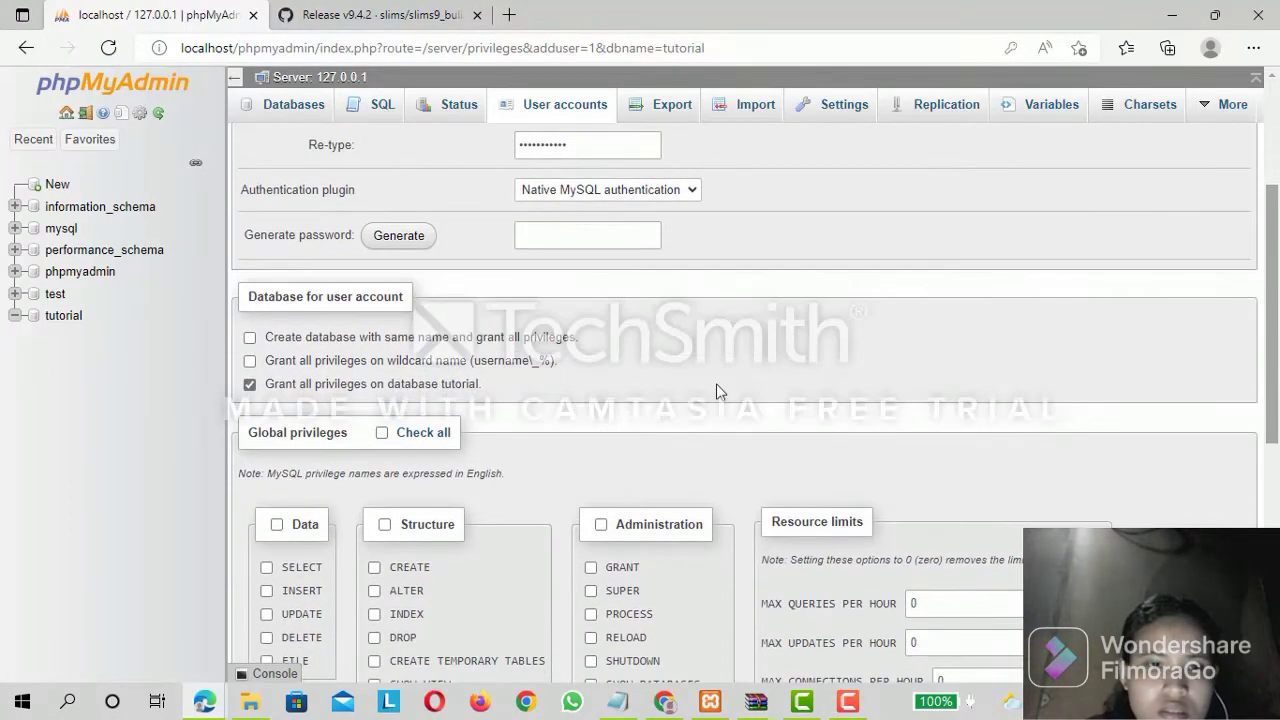
left_click(381, 433)
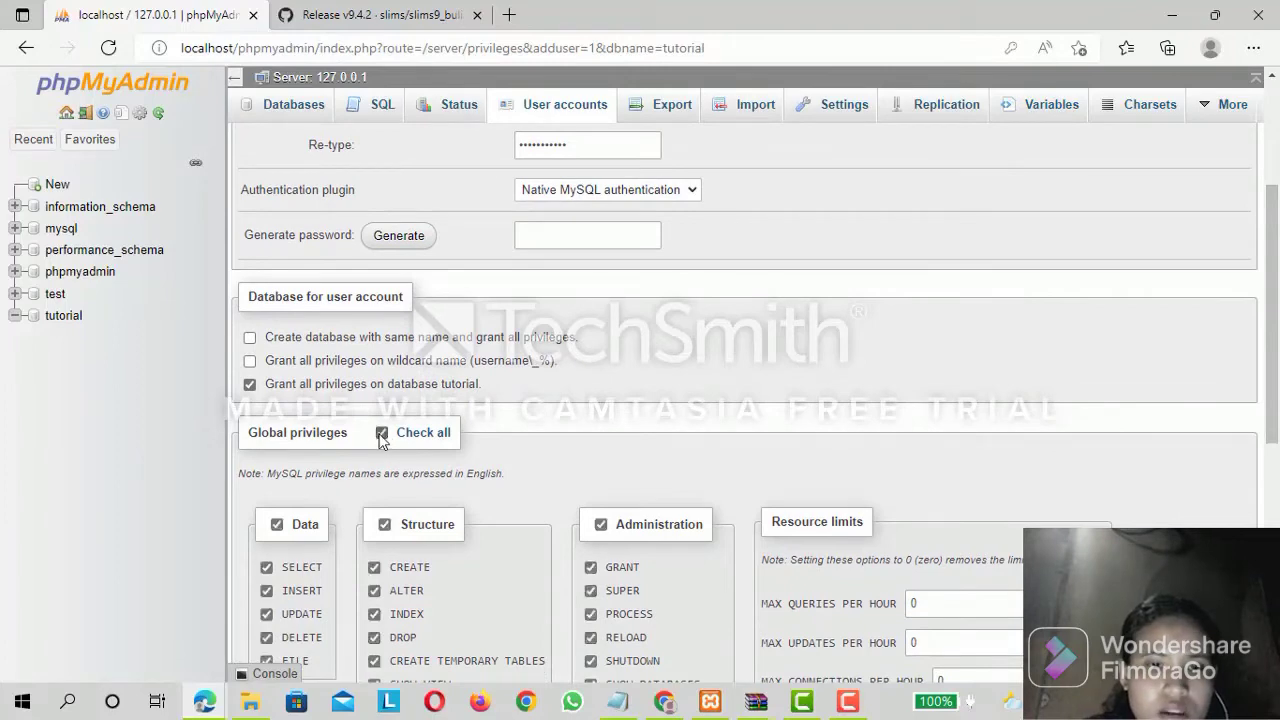
left_click_drag(1277, 385, 1277, 519)
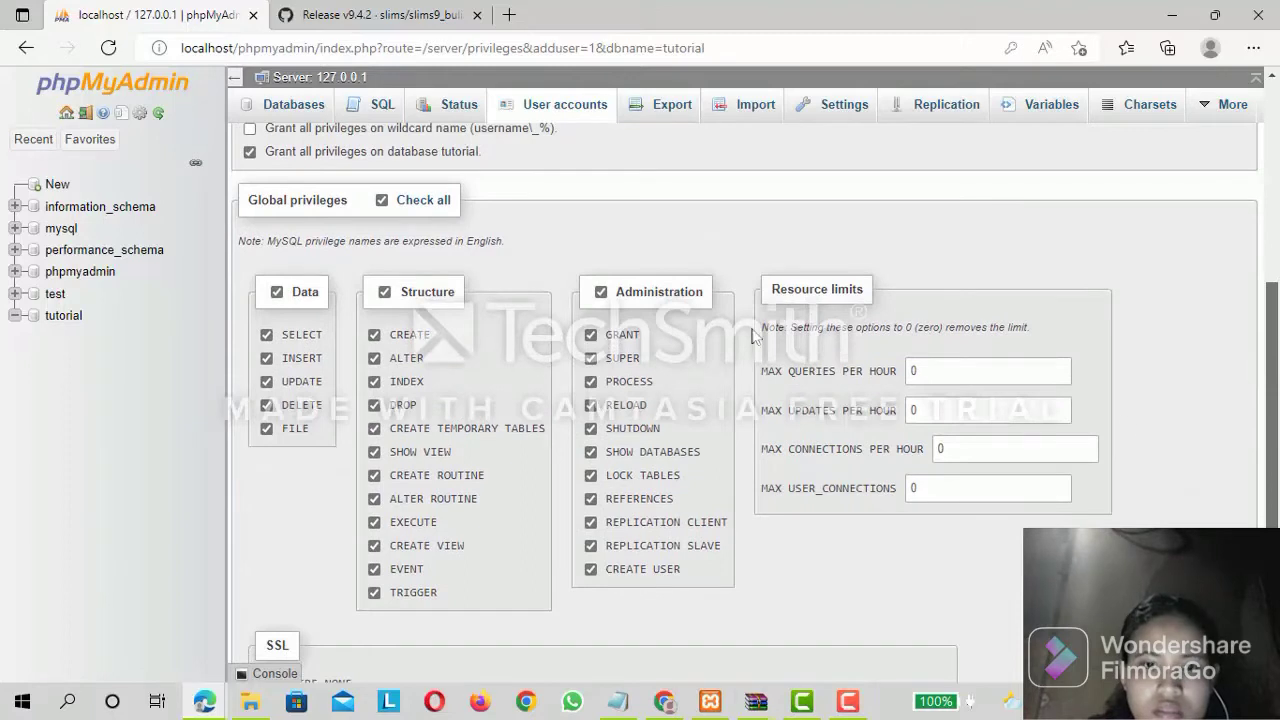
scroll(590, 343, "down", 1)
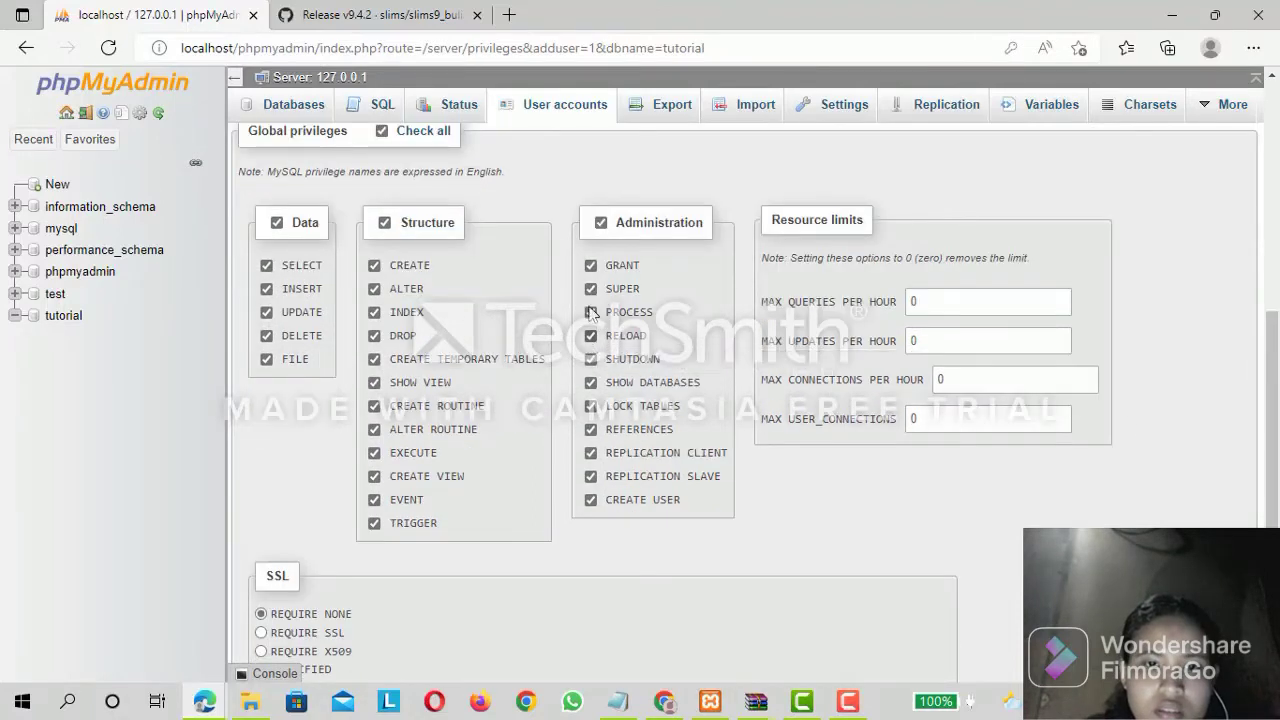
left_click(591, 337)
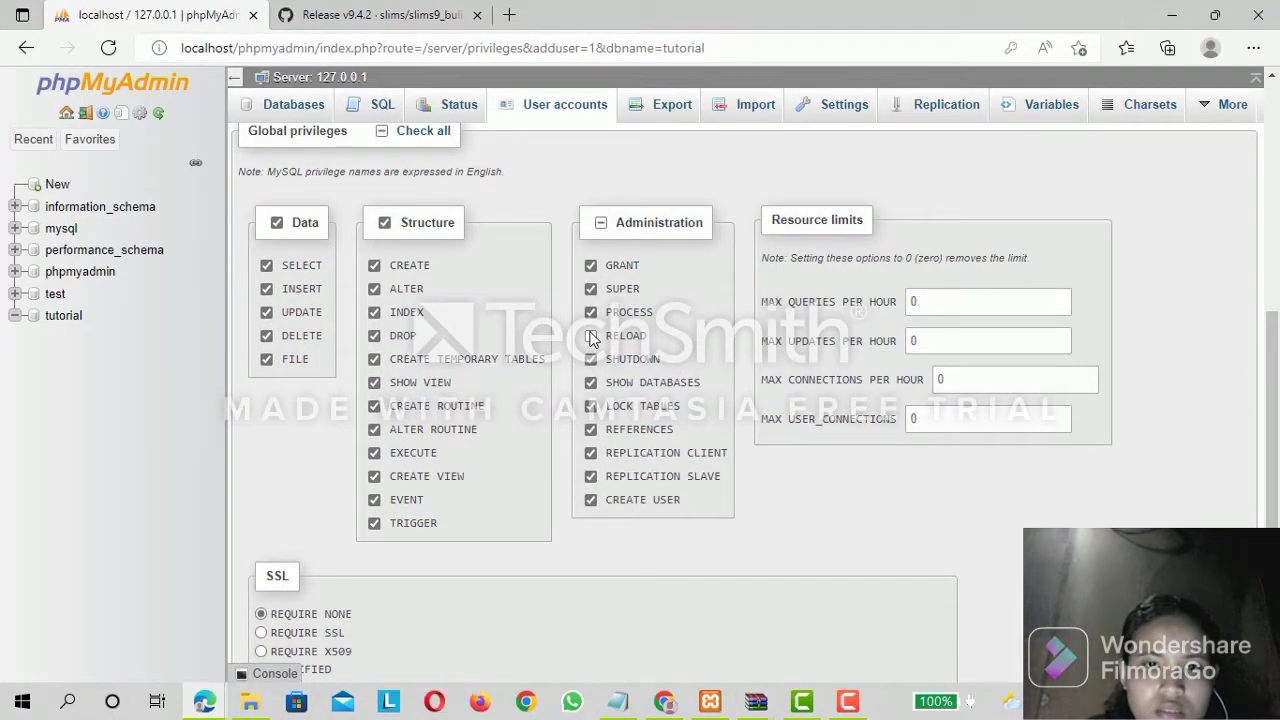
left_click(591, 337)
left_click(590, 267)
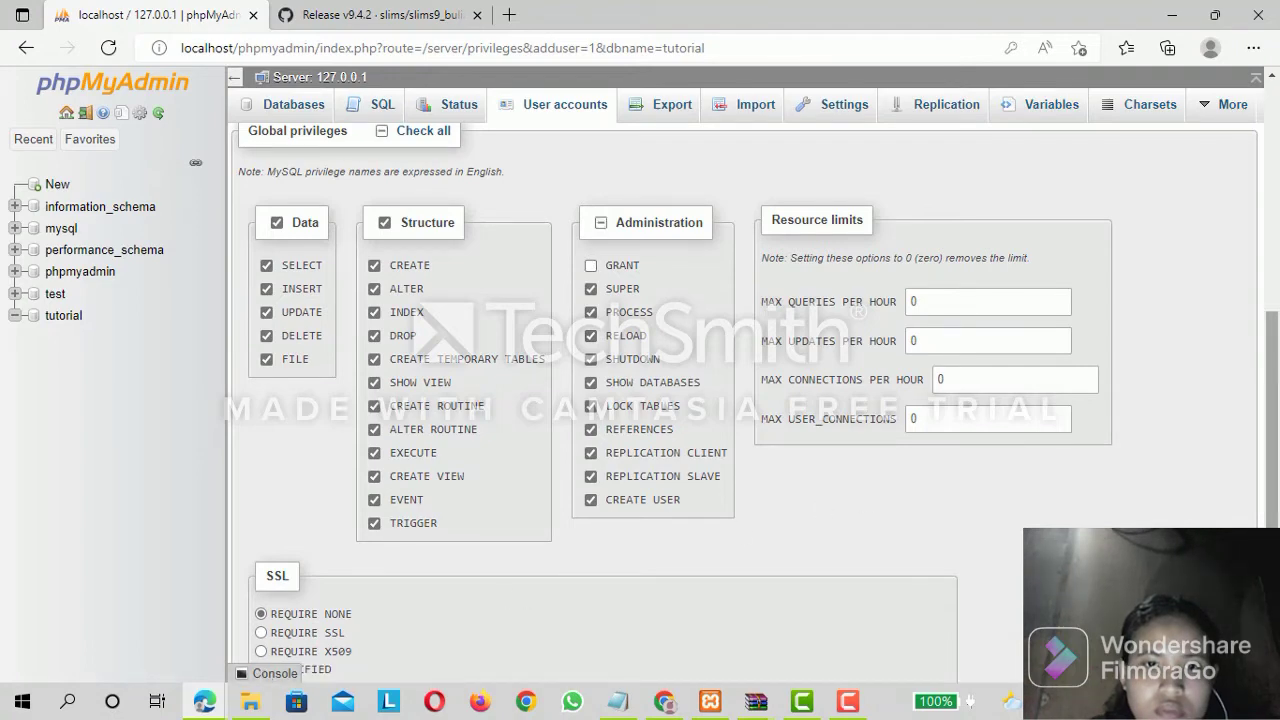
Create the user account with SSL left at REQUIRE NONE and save its login in the browser.
scroll(1278, 458, "down", 2)
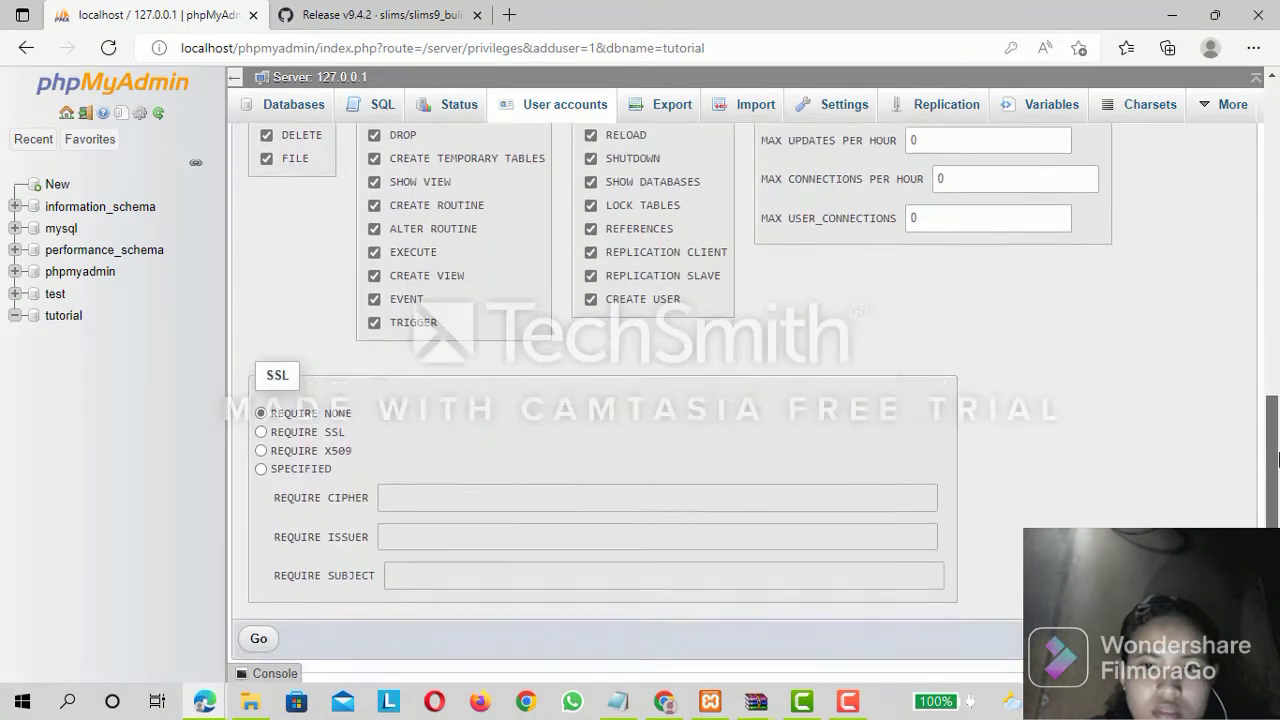
left_click_drag(1278, 460, 1278, 480)
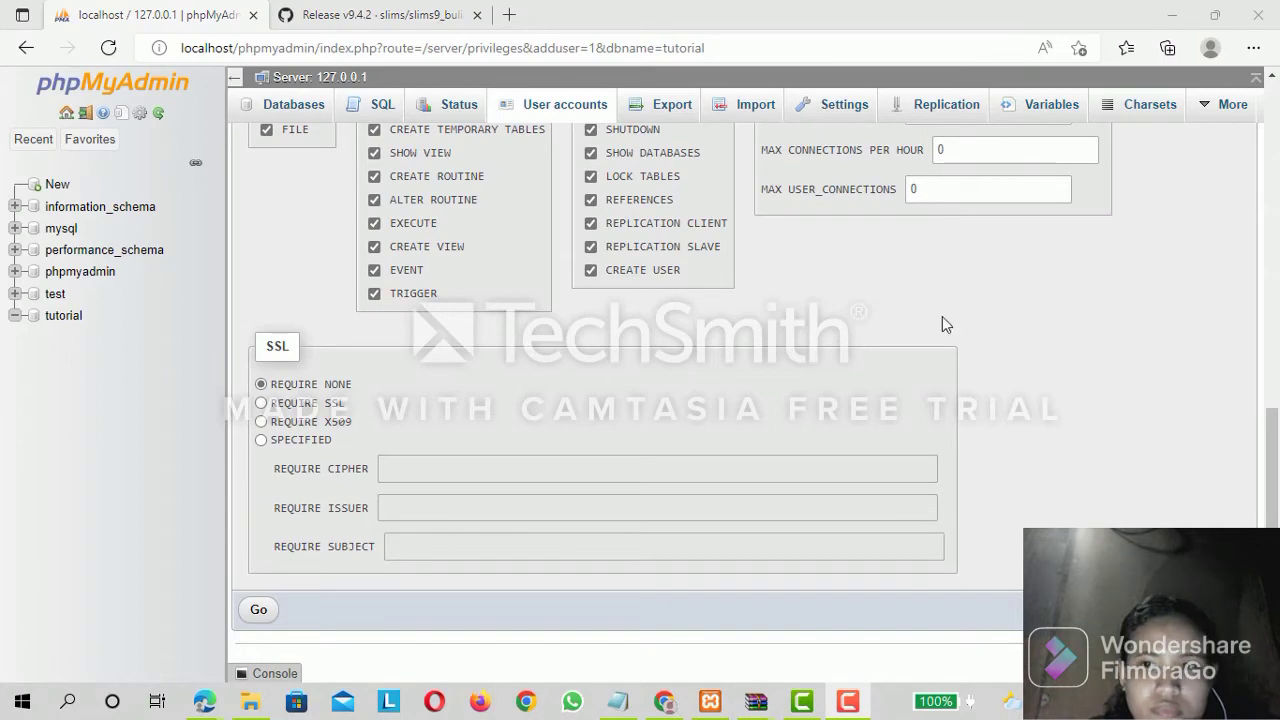
left_click(1277, 472)
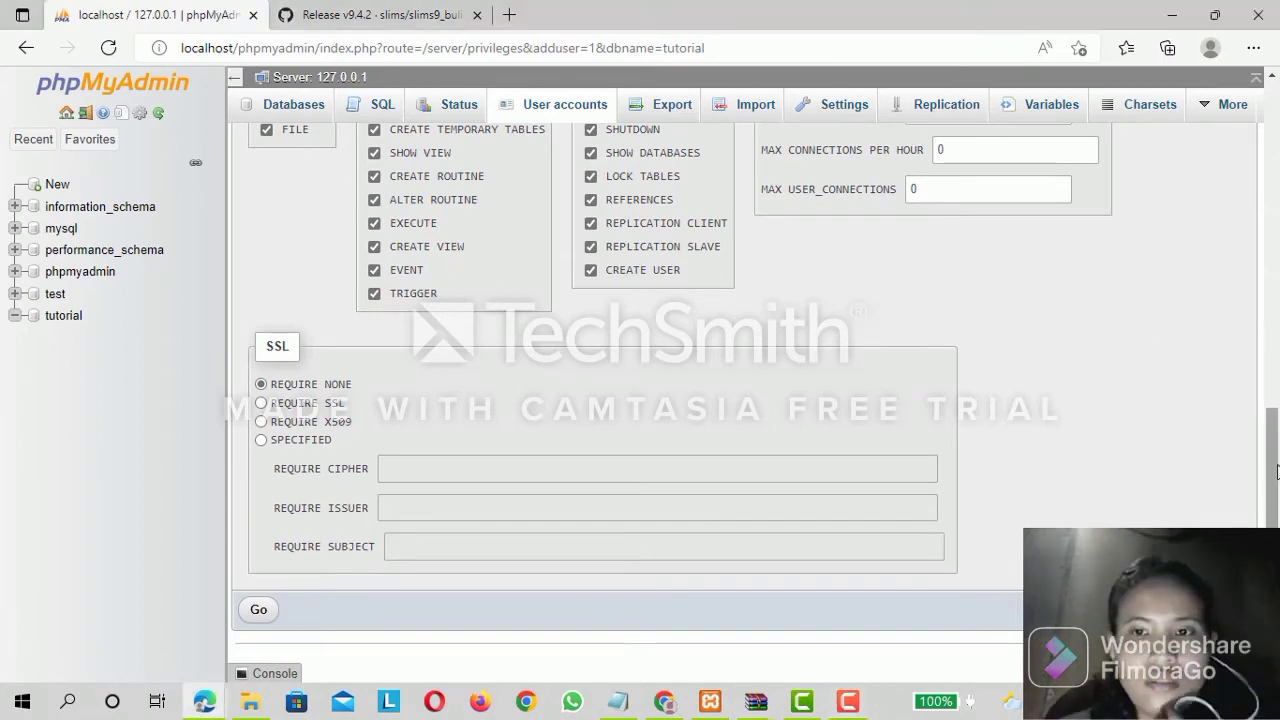
mouse_move(1277, 472)
left_mouse_down()
mouse_move(1268, 347)
mouse_move(1276, 493)
left_mouse_up()
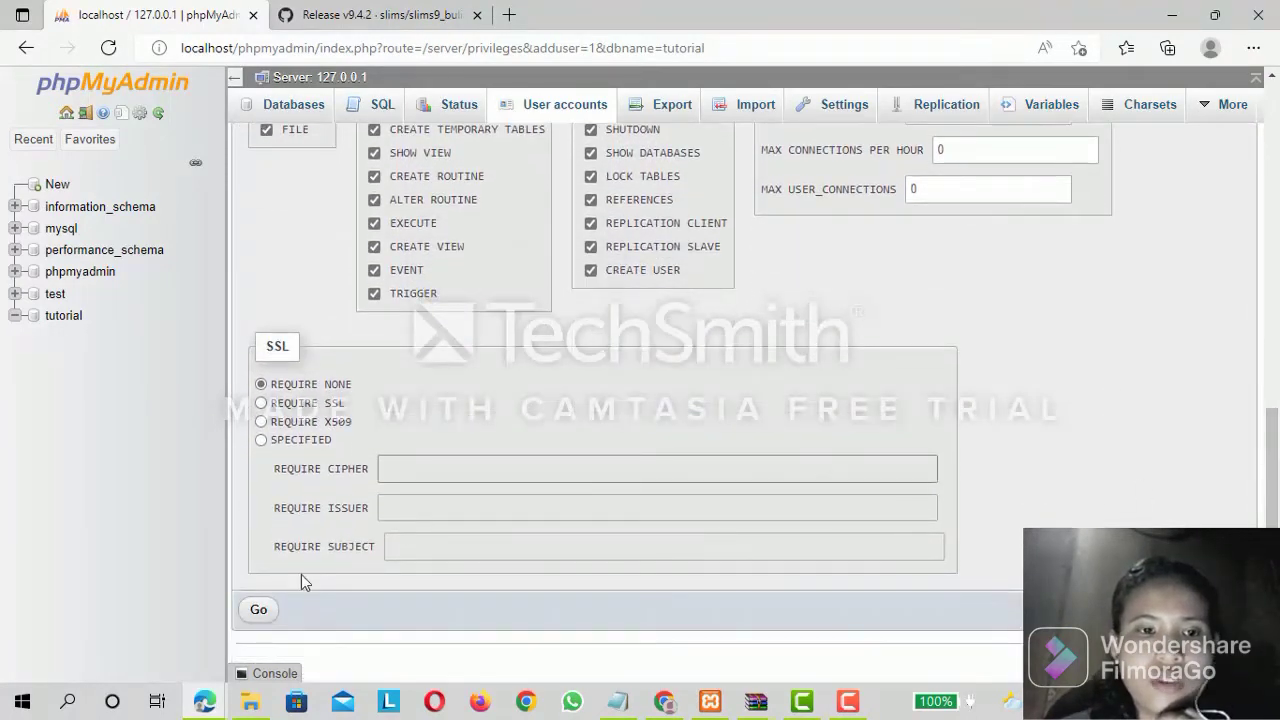
left_click(263, 611)
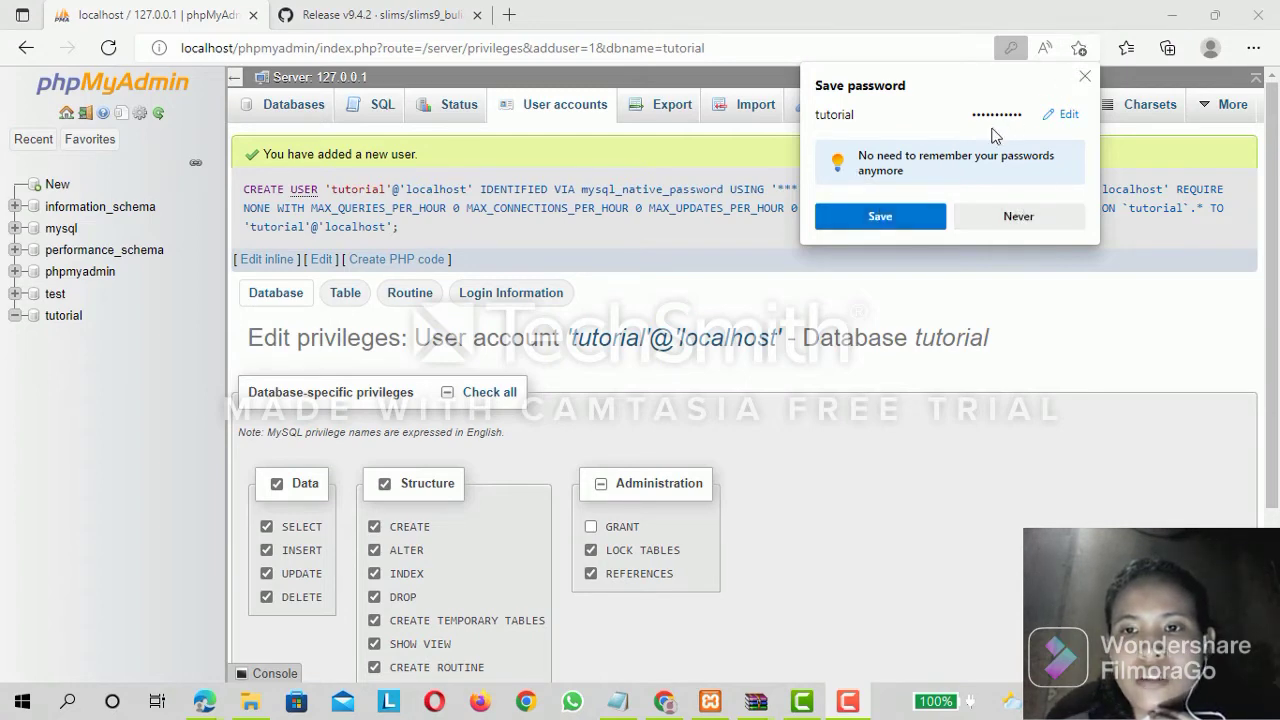
left_click(880, 217)
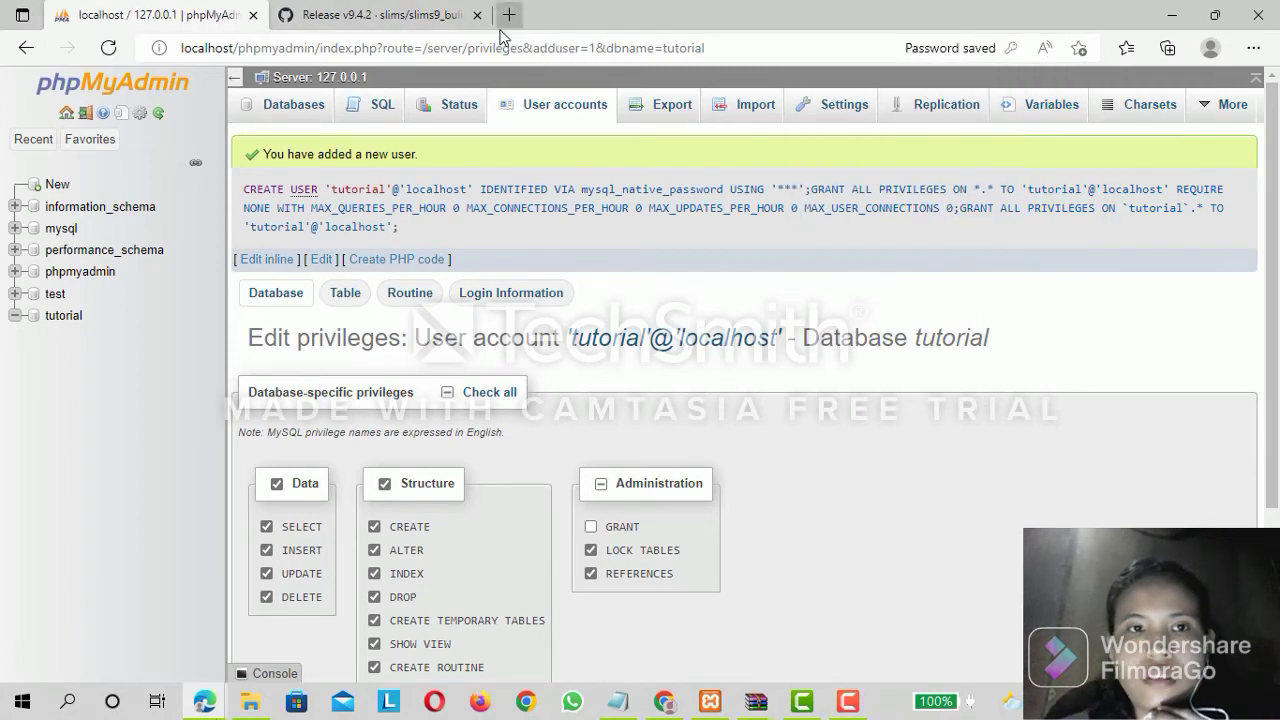
Load localhost/tutorial in a new browser tab.
left_click(508, 15)
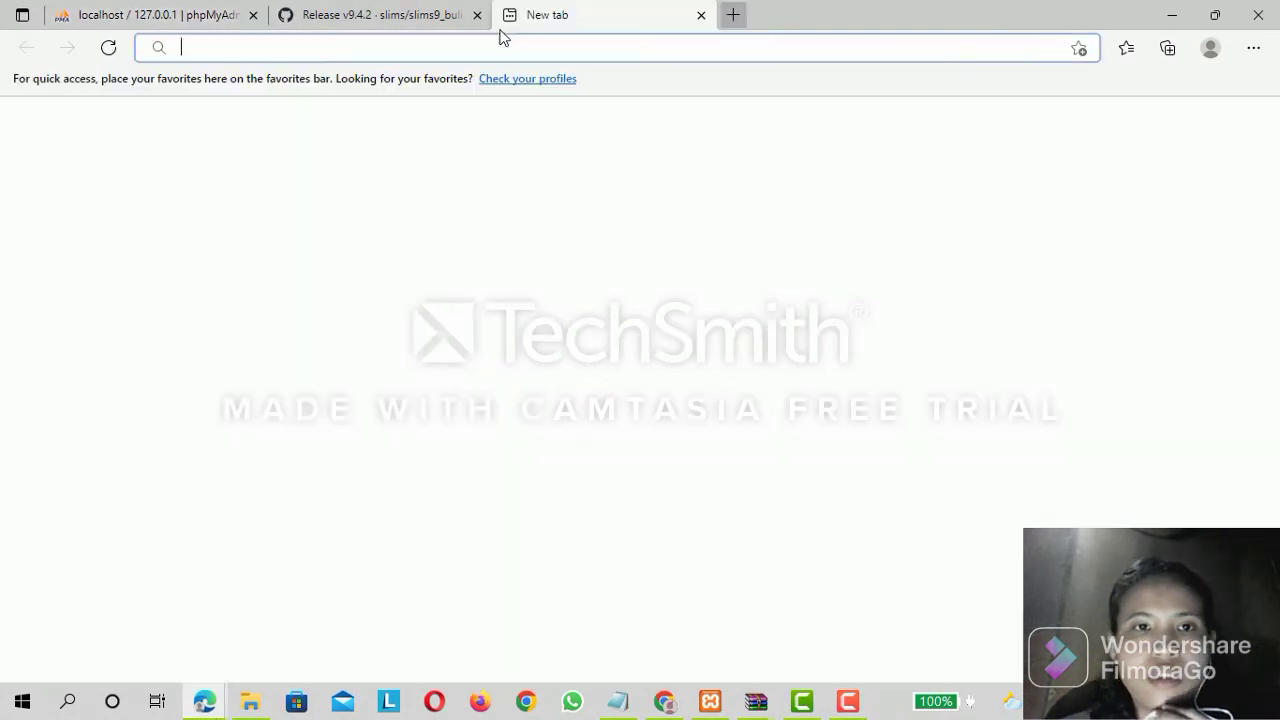
left_click(231, 47)
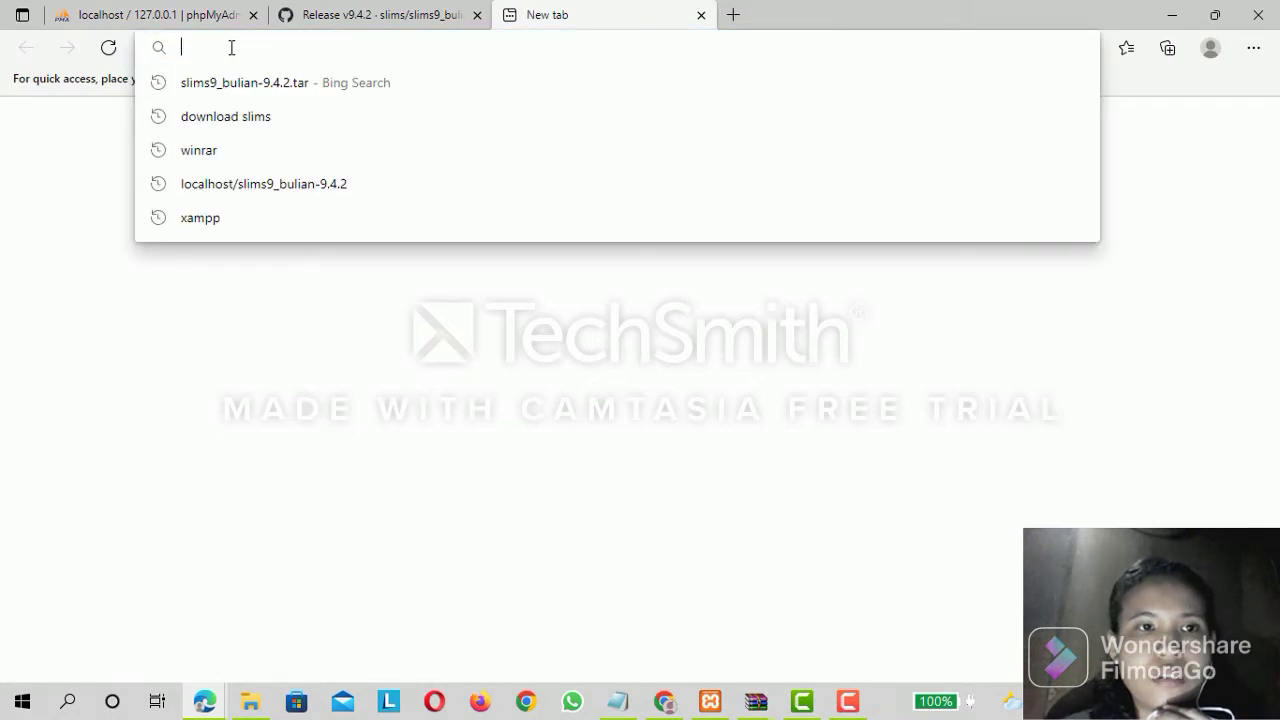
type("lo")
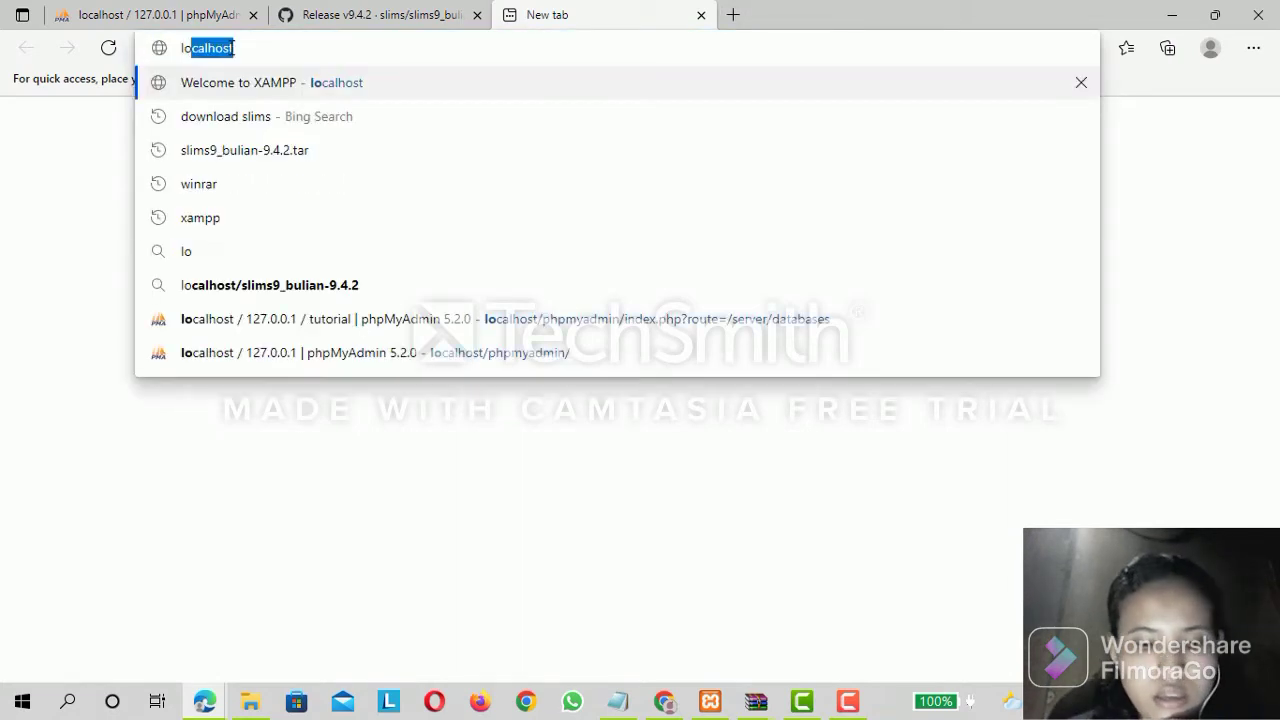
type("cal")
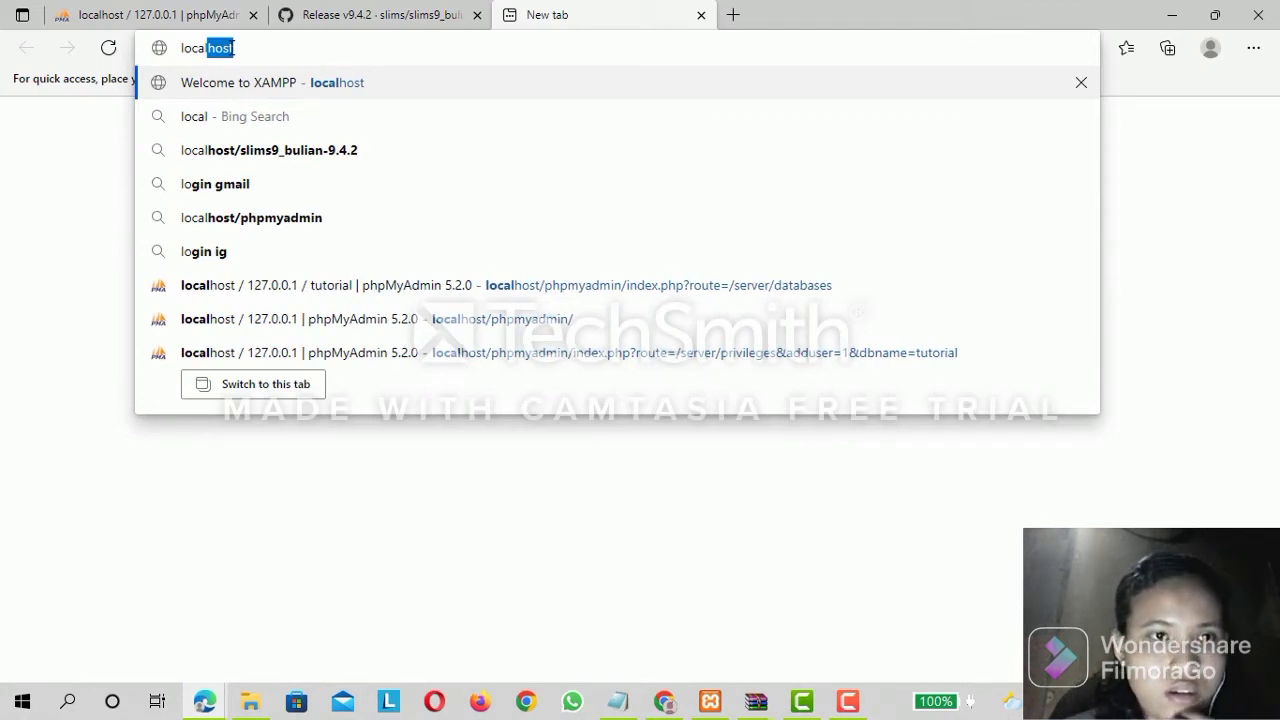
type("host/t")
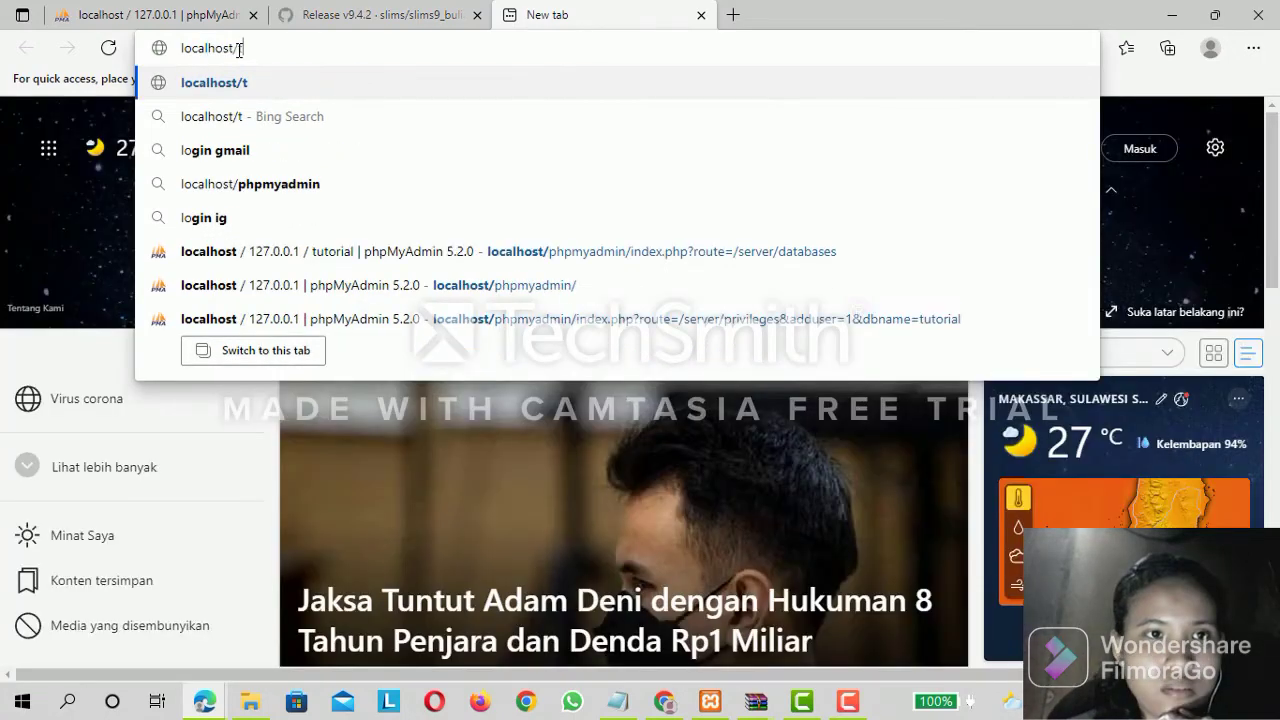
type("utorial")
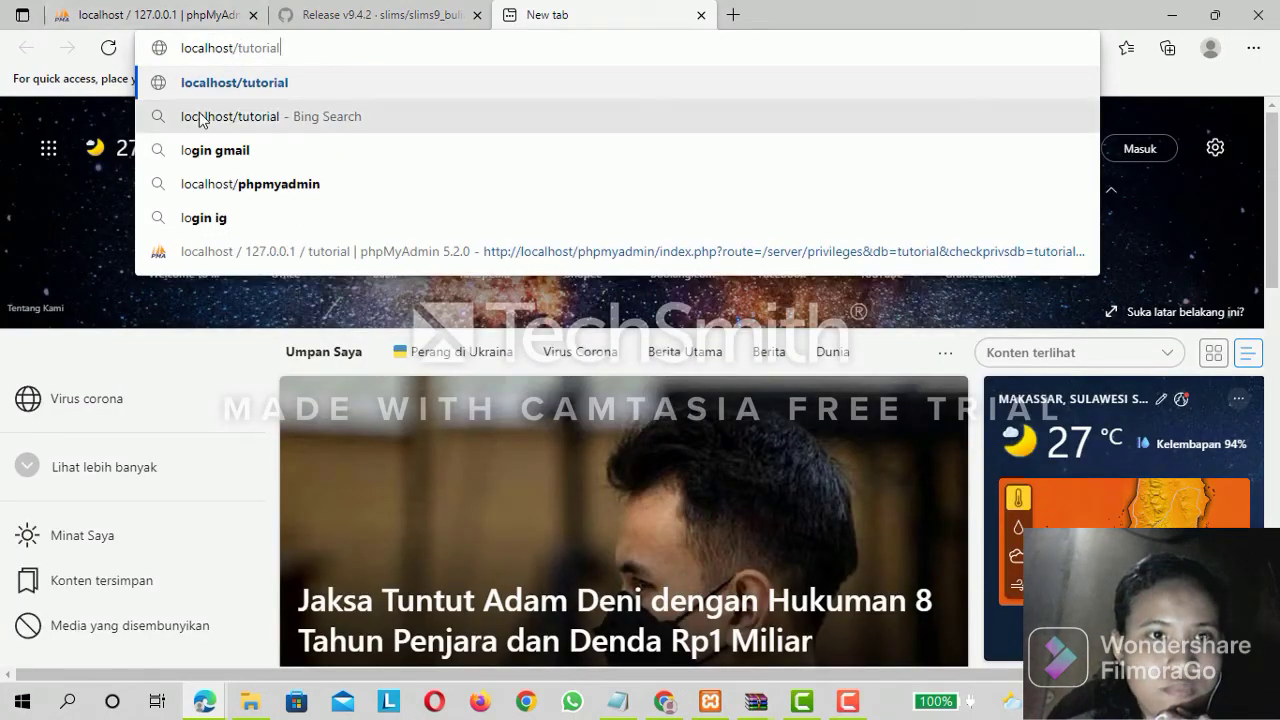
key("Return")
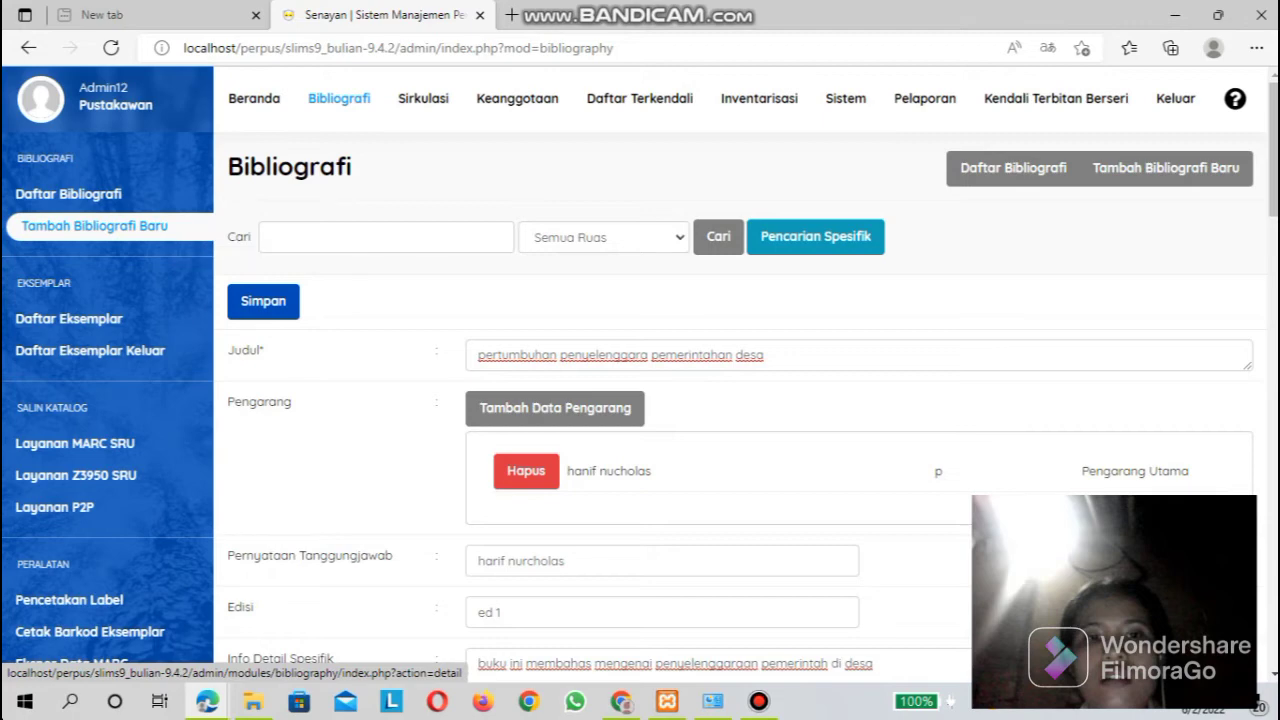
Review the new bibliography form's title, author, statement of responsibility, edition and specific detail fields.
scroll(740, 400, "down", 2)
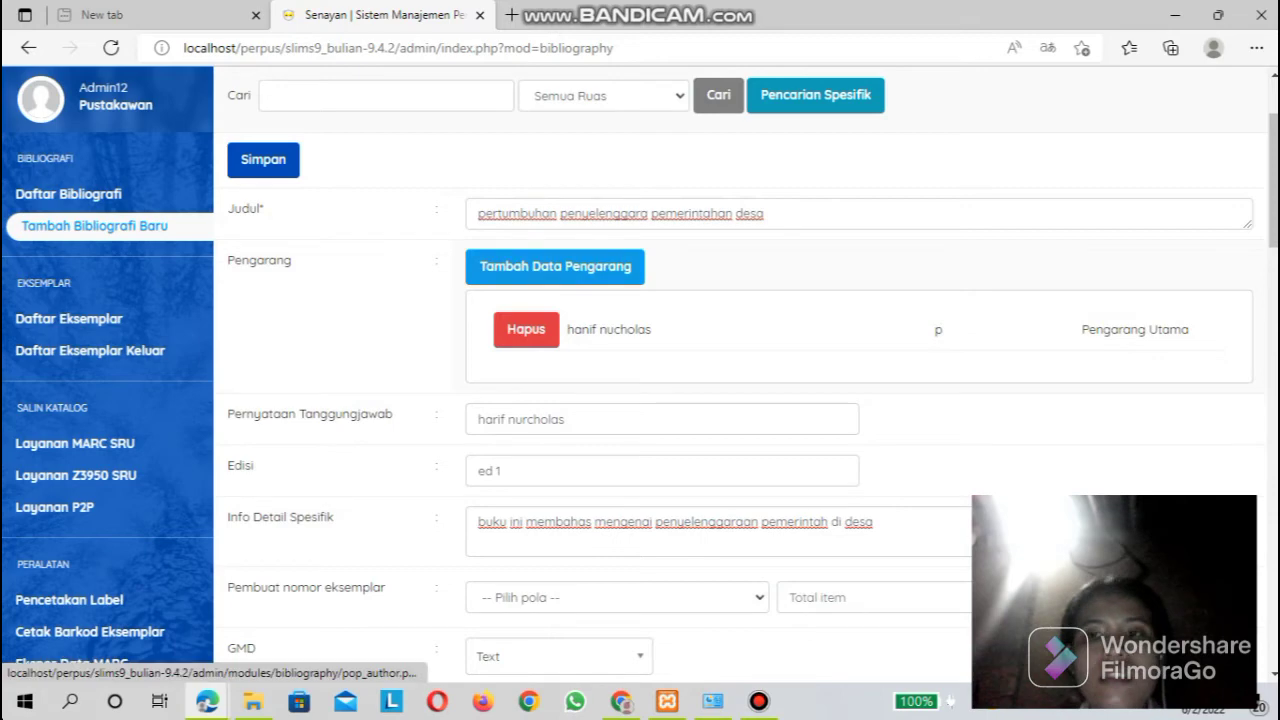
scroll(740, 400, "down", 1)
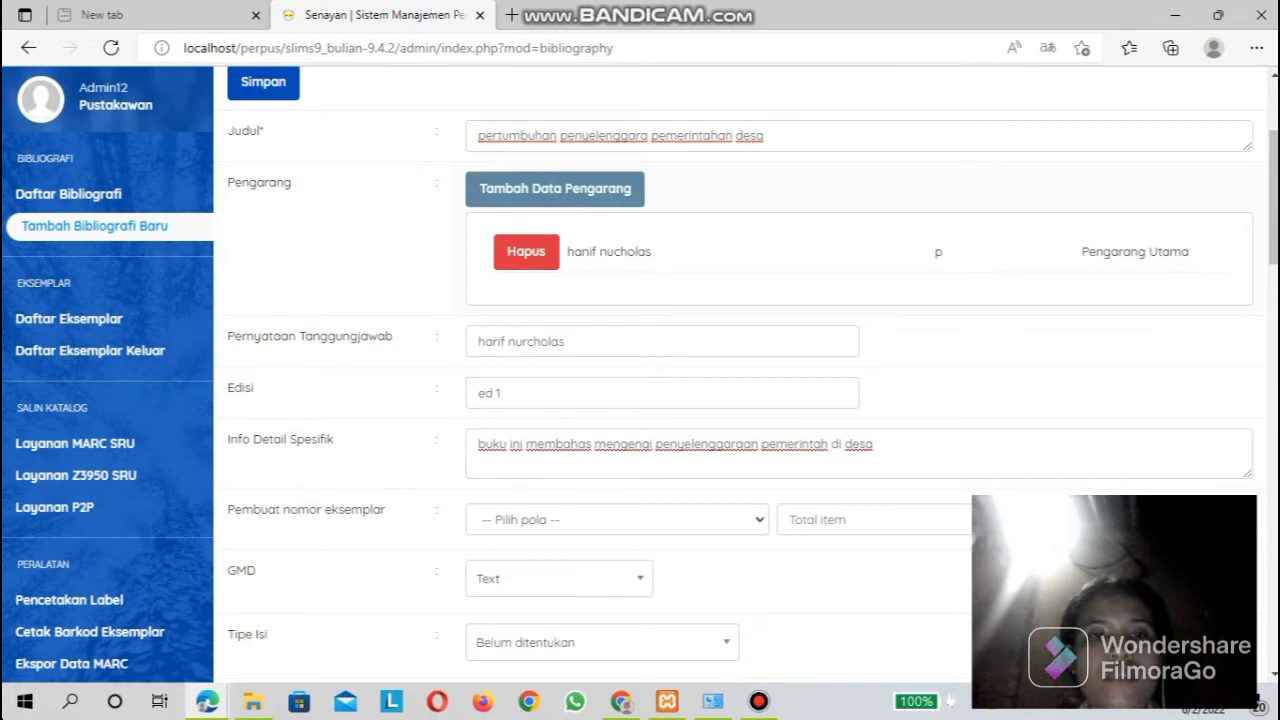
mouse_move(600, 136)
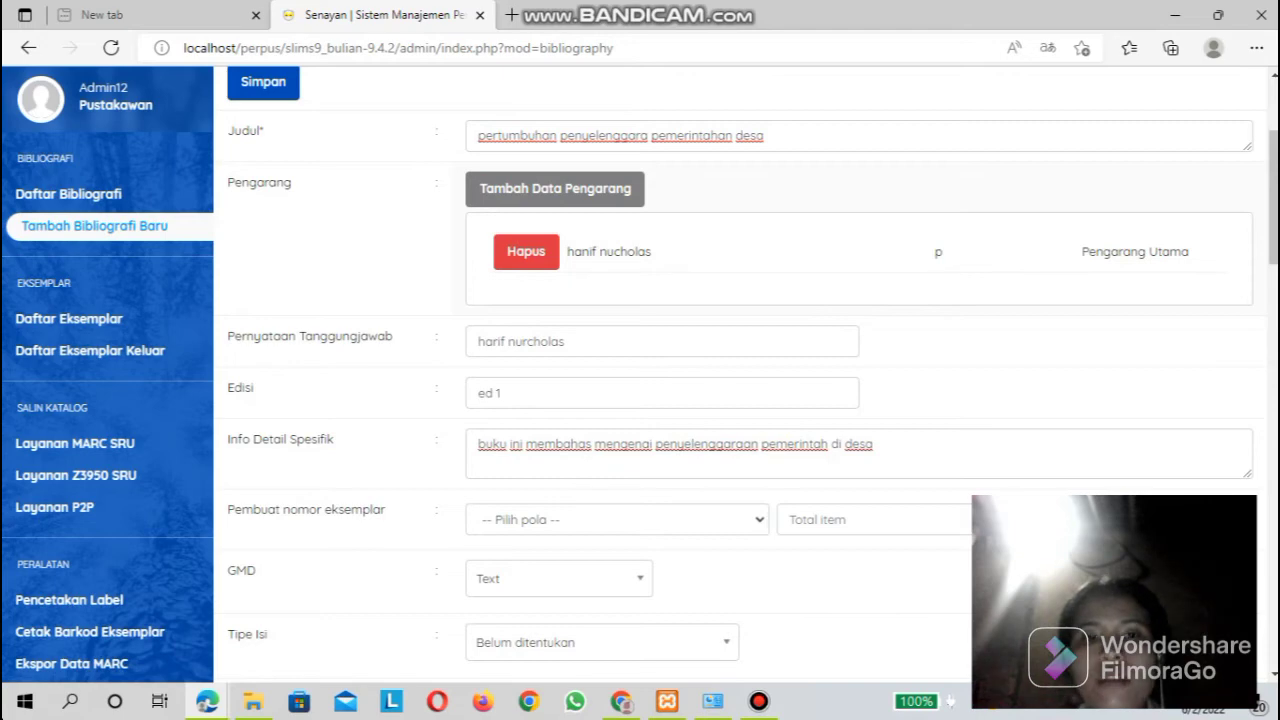
scroll(740, 370, "down", 1)
scroll(740, 380, "down", 1)
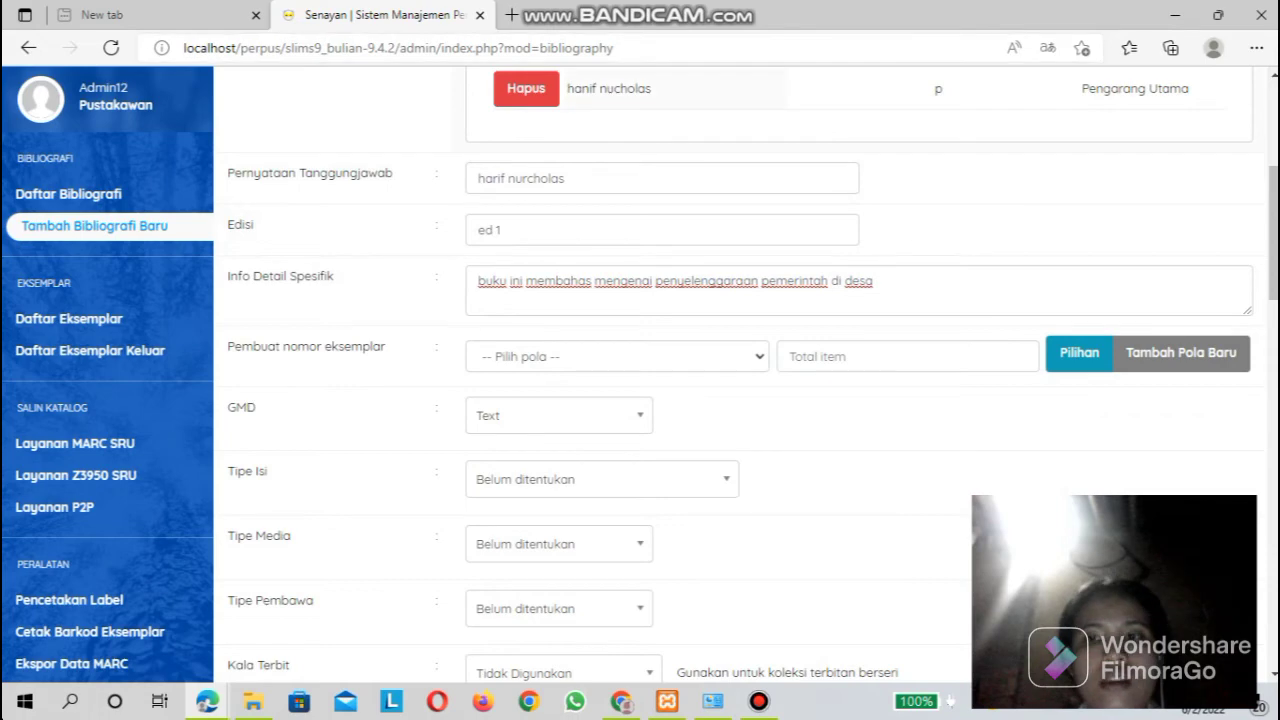
scroll(740, 380, "up", 1)
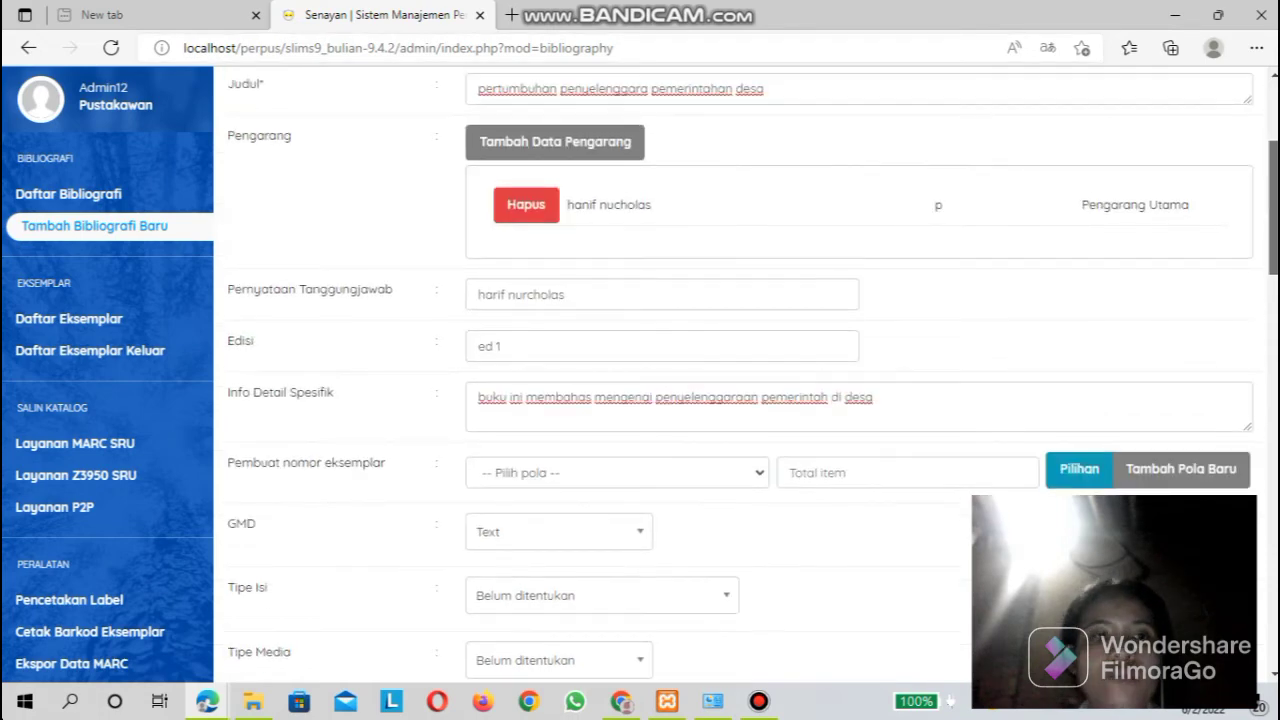
scroll(740, 380, "down", 2)
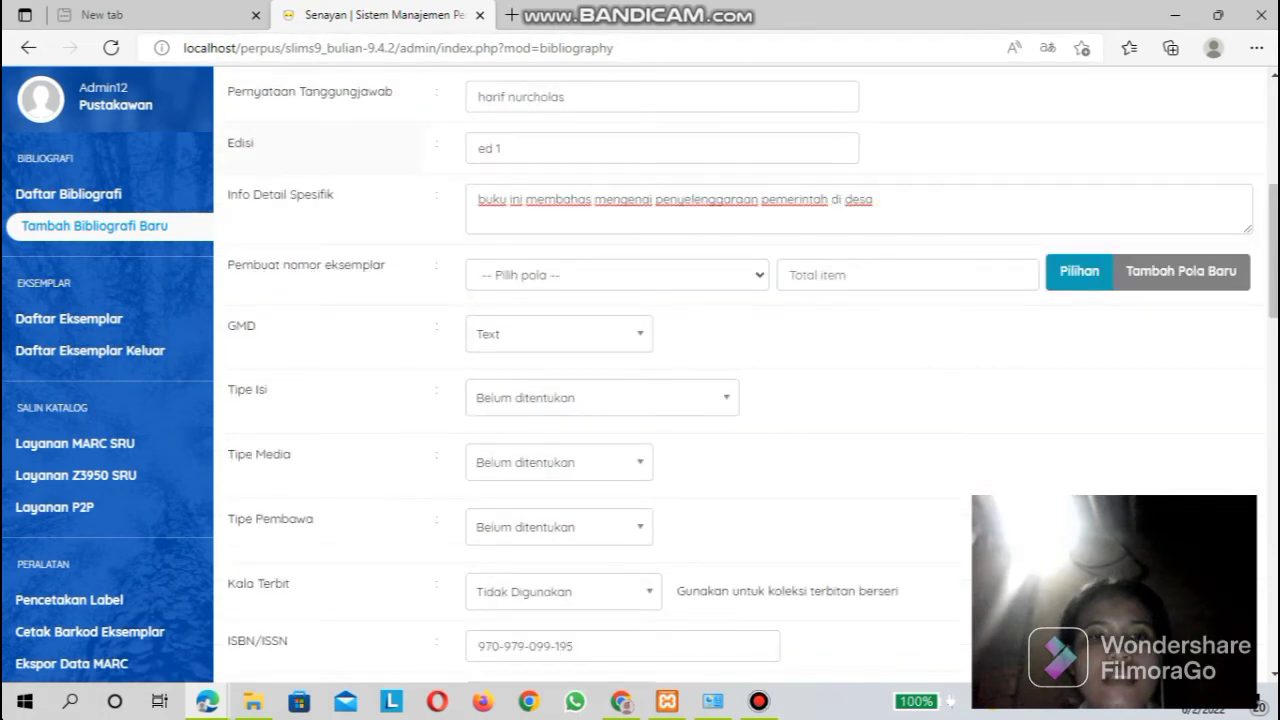
mouse_move(241, 143)
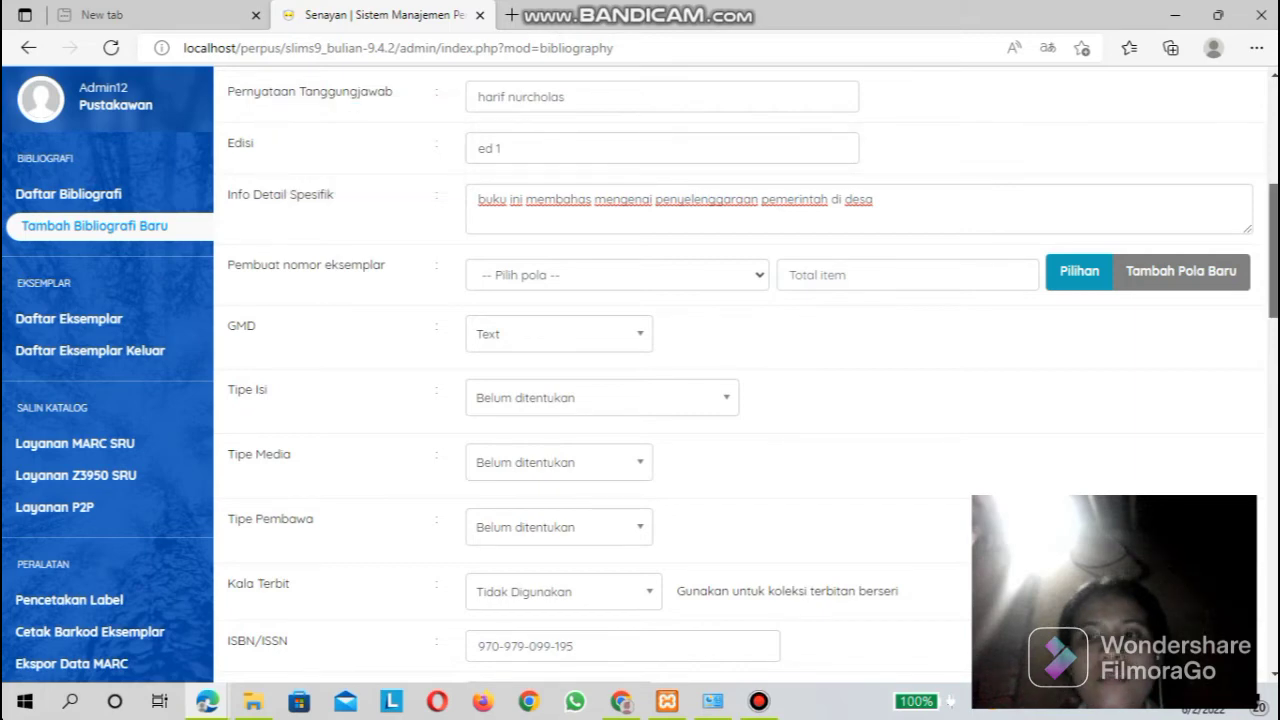
scroll(740, 376, "up", 1)
scroll(740, 376, "down", 1)
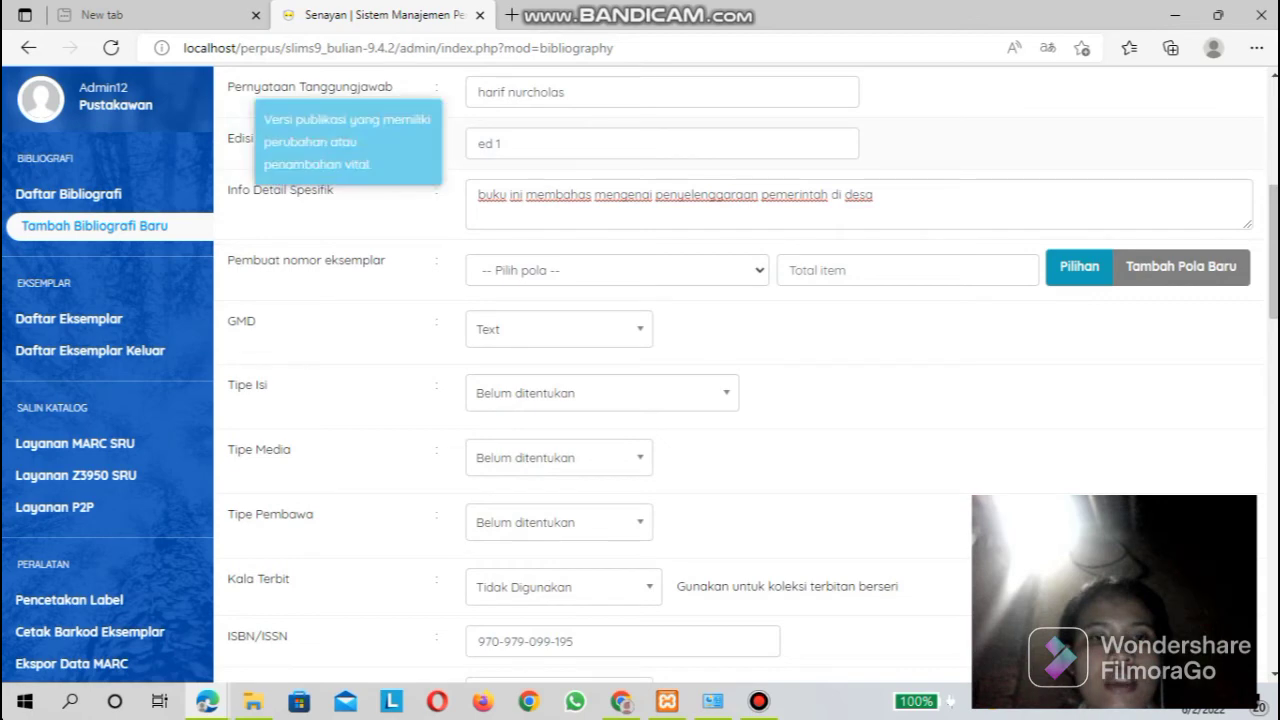
left_click(491, 144)
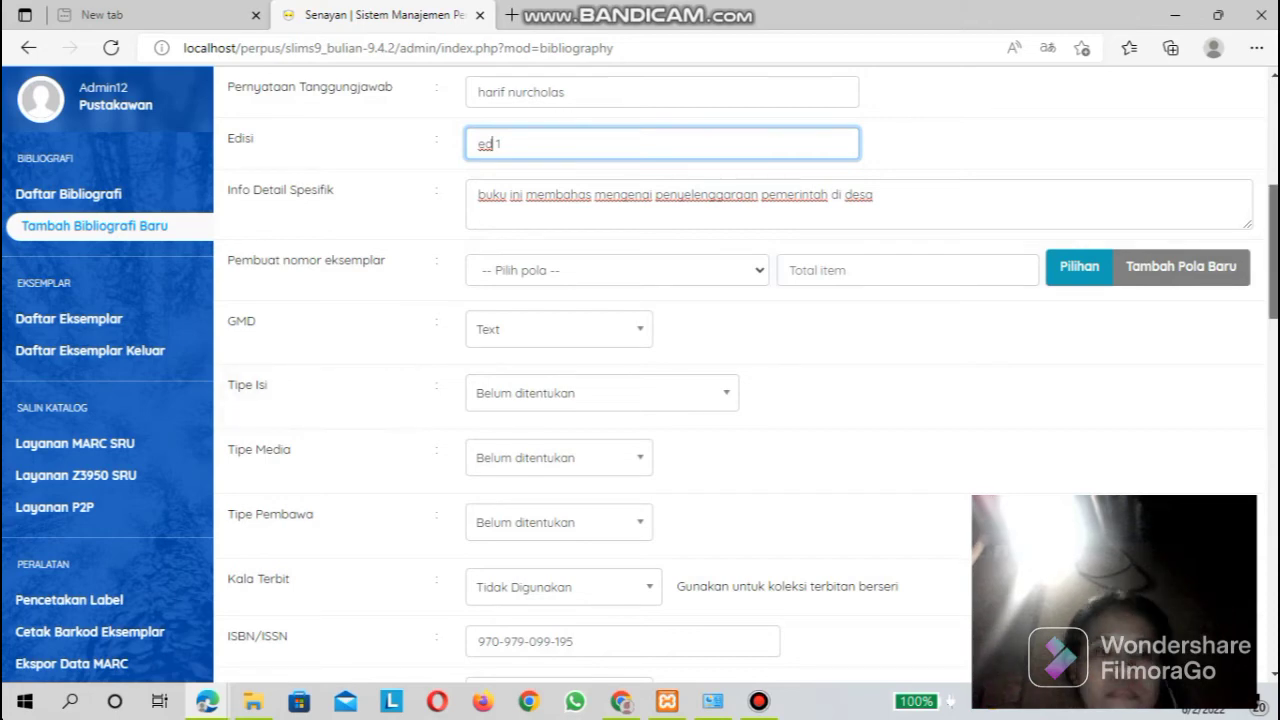
Set the record's place of publication (Tempat Terbit) to jakarta as a new entry.
scroll(740, 378, "down", 3)
scroll(740, 378, "down", 1)
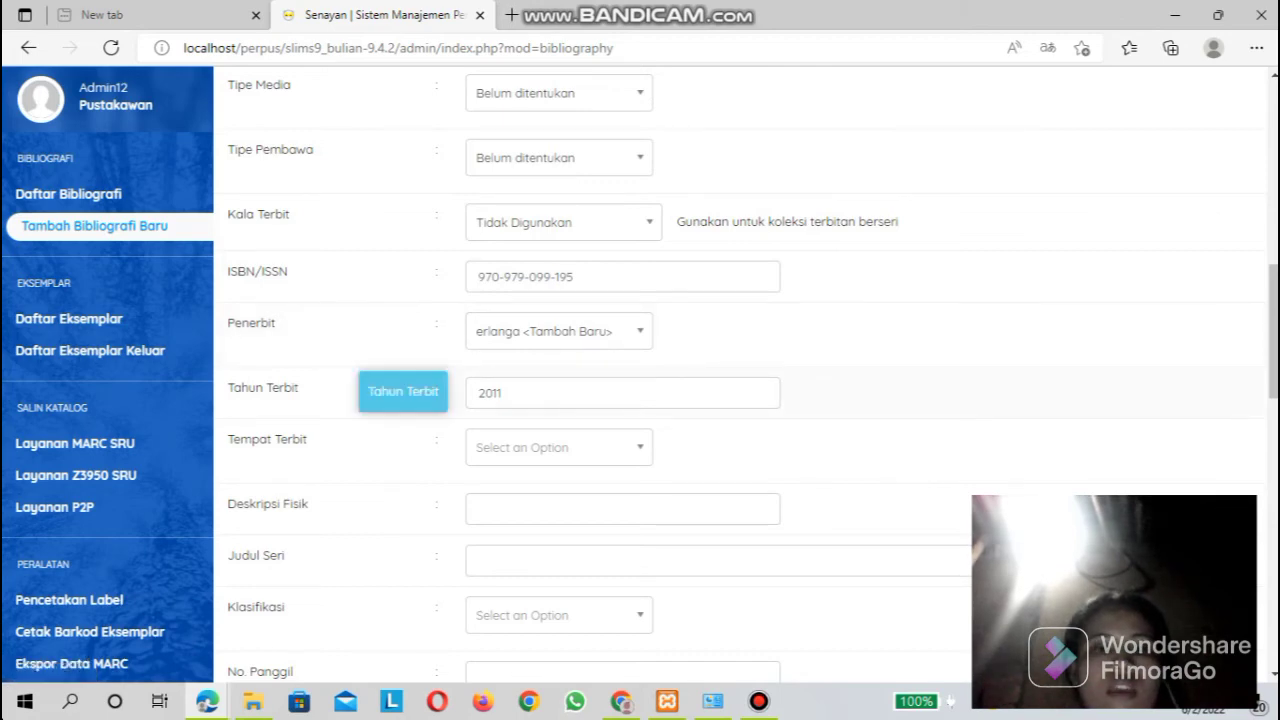
scroll(740, 380, "down", 1)
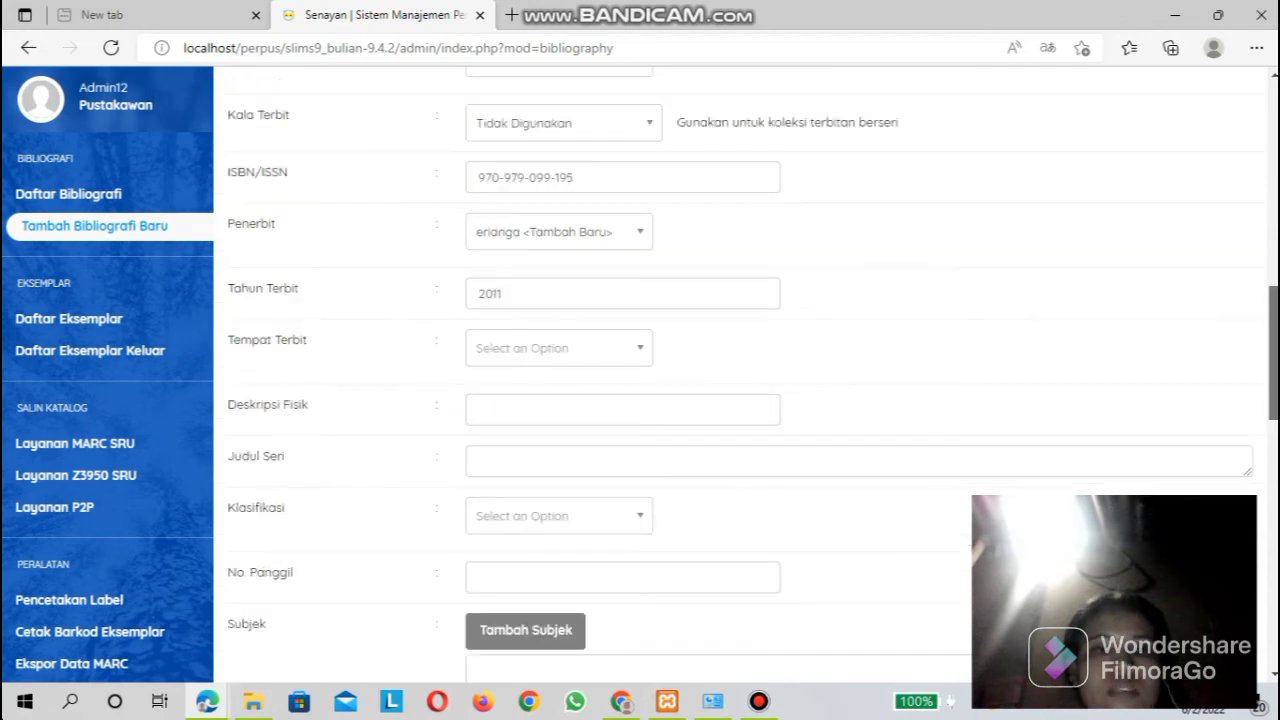
scroll(752, 361, "down", 1)
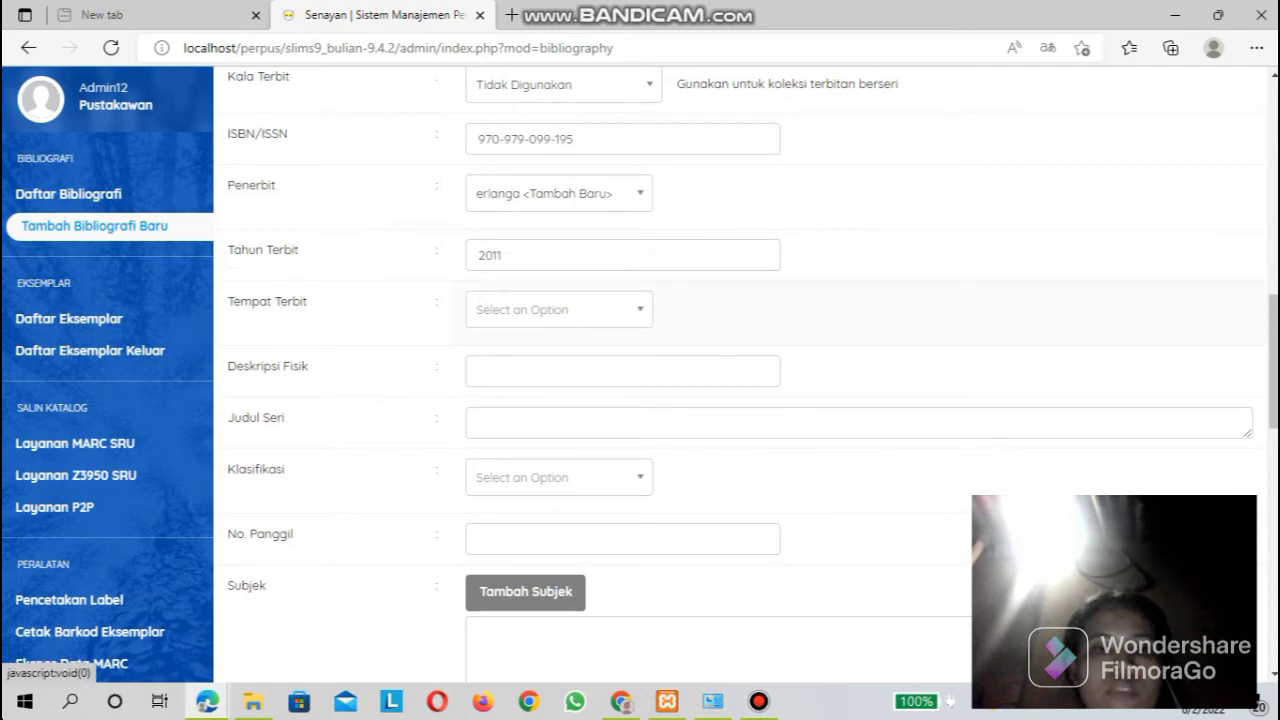
left_click(559, 310)
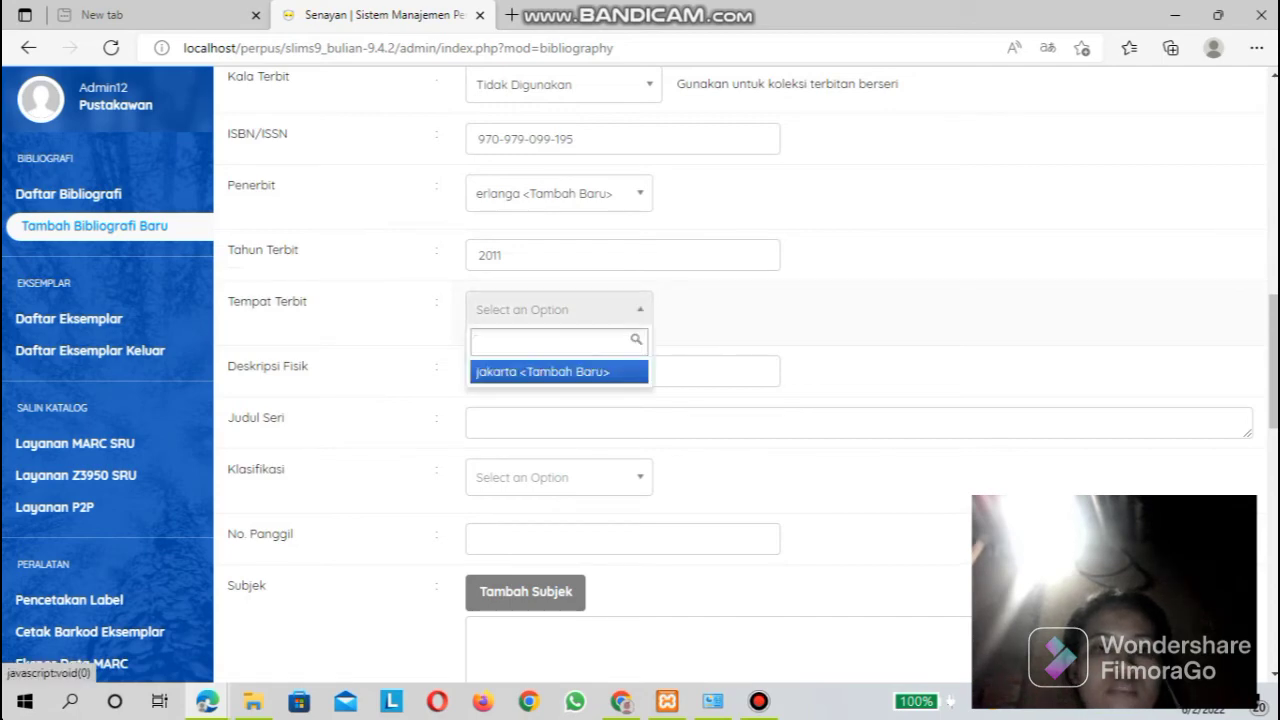
key("Return")
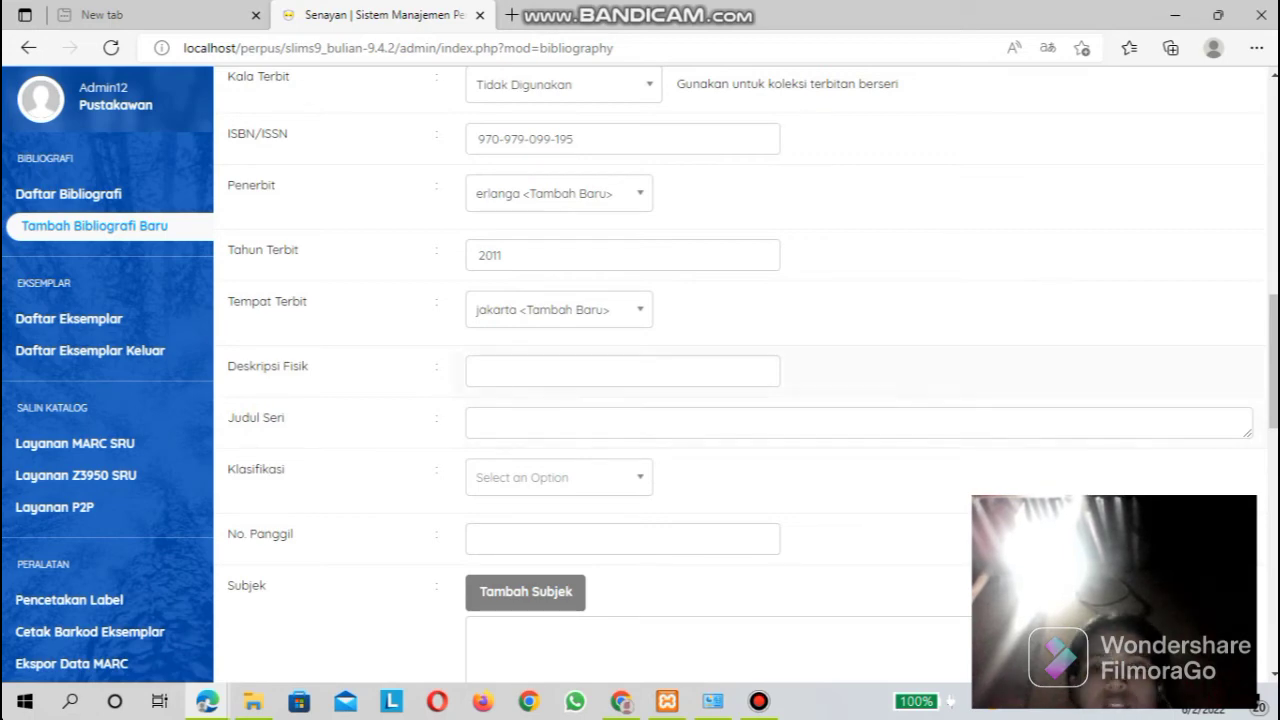
Set Promosikan Ke Beranda to Promosikan and save the bibliography record.
scroll(740, 400, "down", 2)
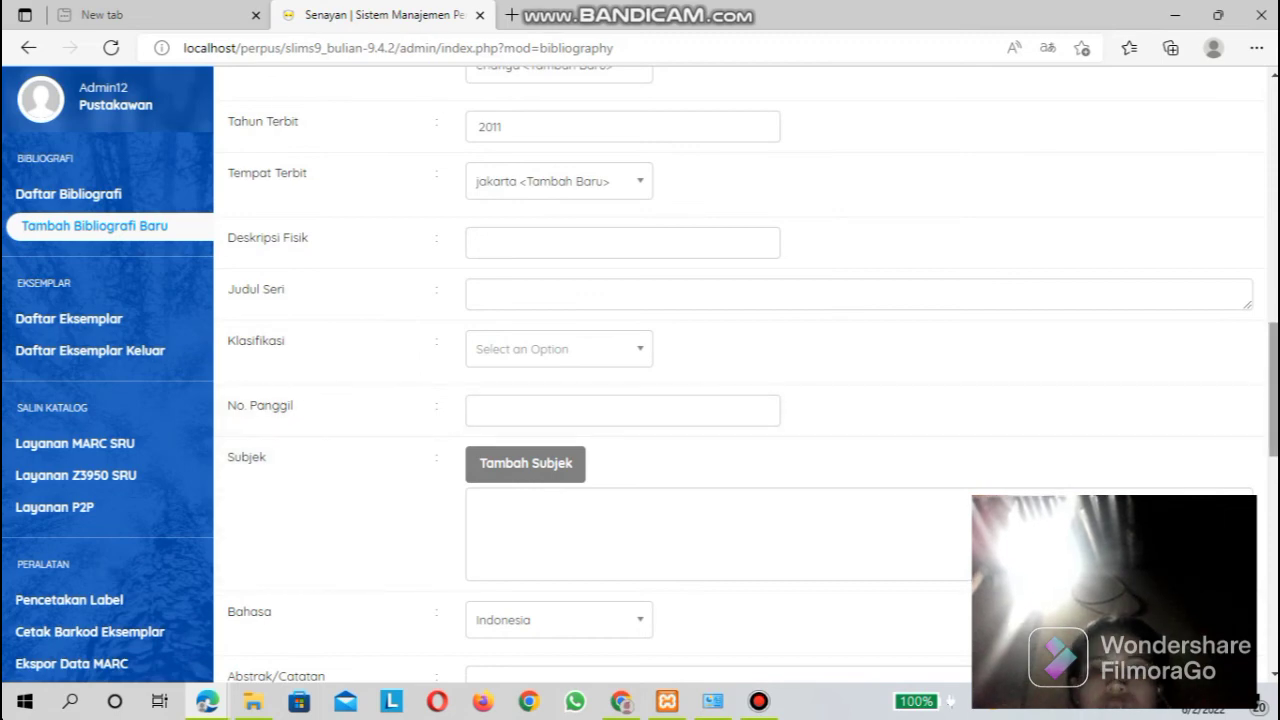
scroll(740, 400, "down", 2)
scroll(740, 400, "down", 1)
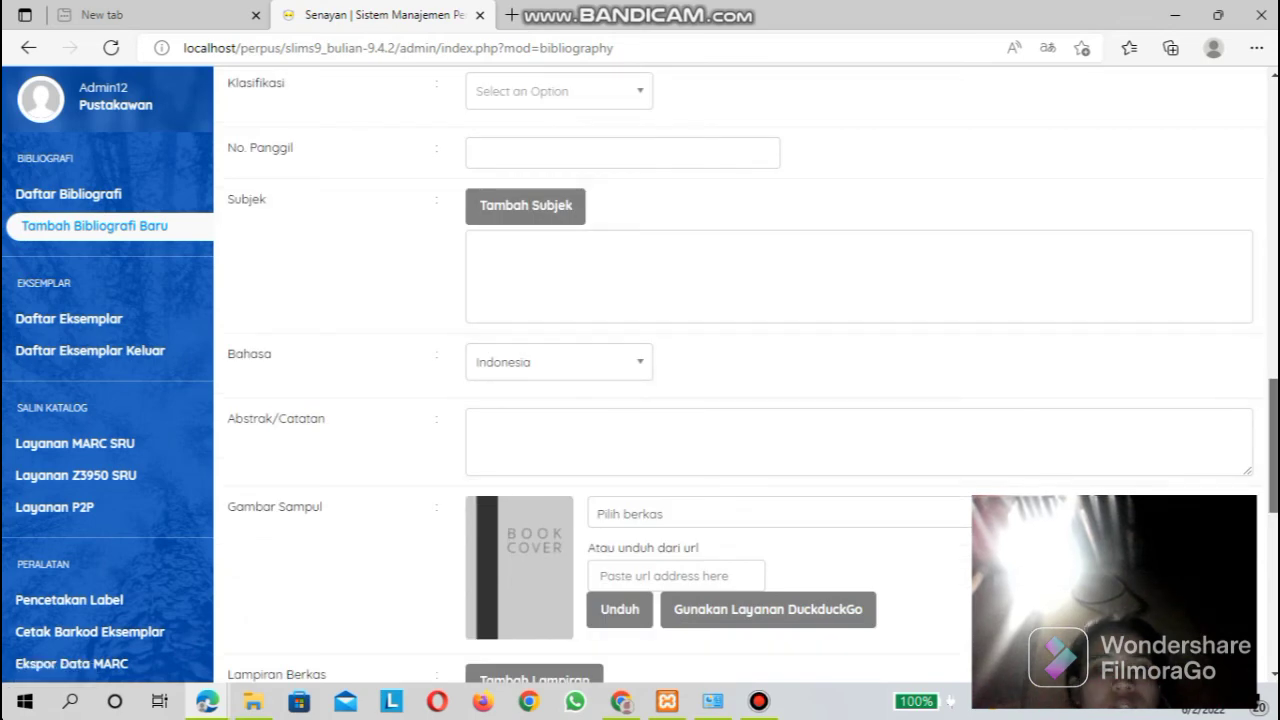
scroll(740, 400, "down", 1)
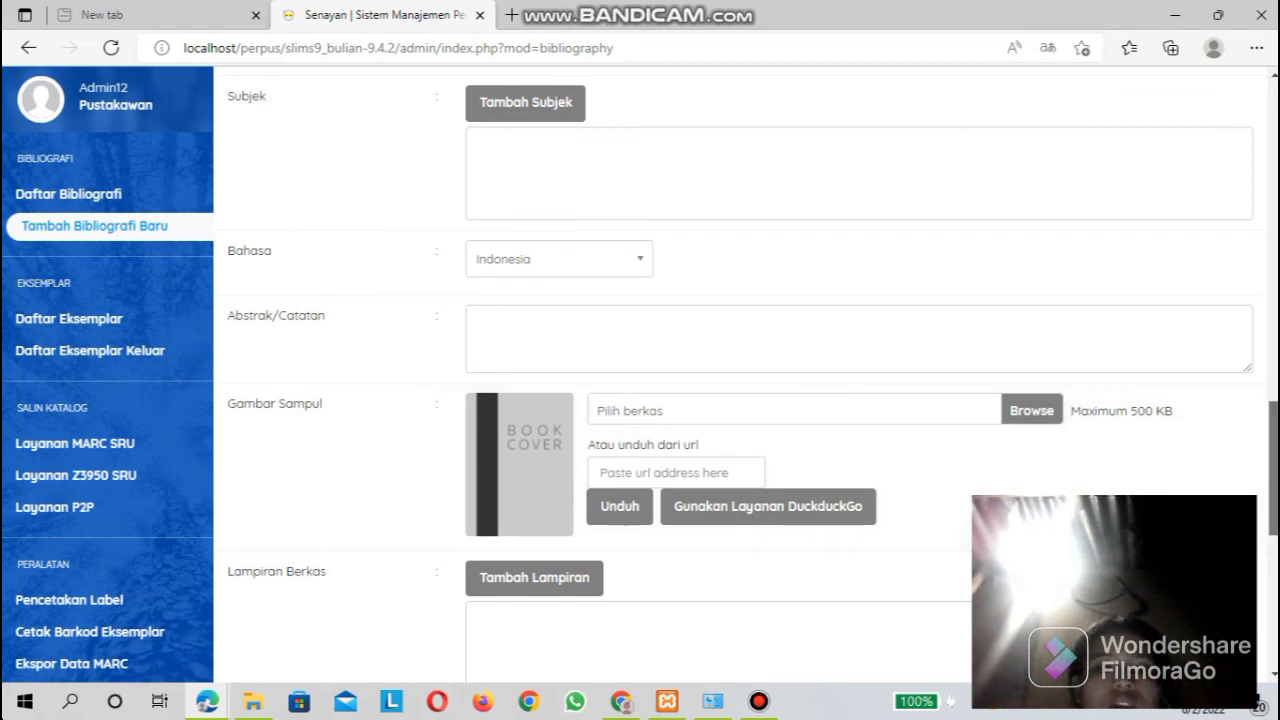
scroll(735, 400, "down", 2)
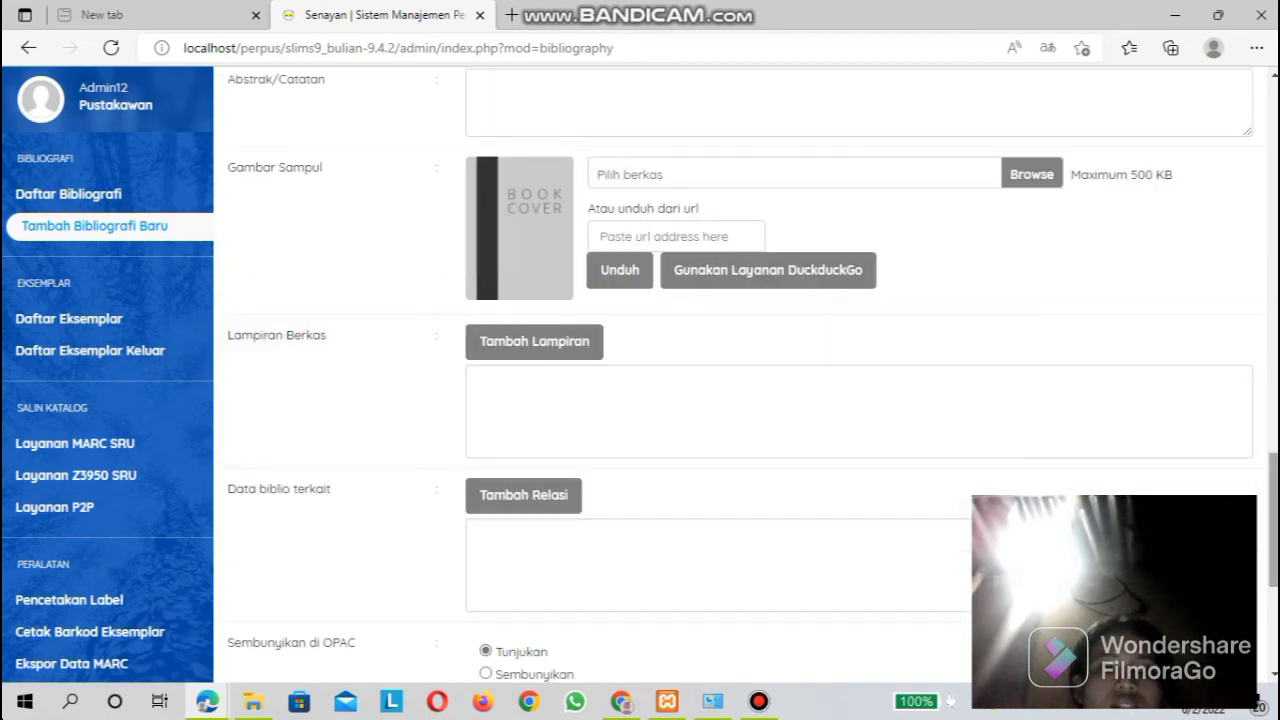
scroll(735, 400, "down", 3)
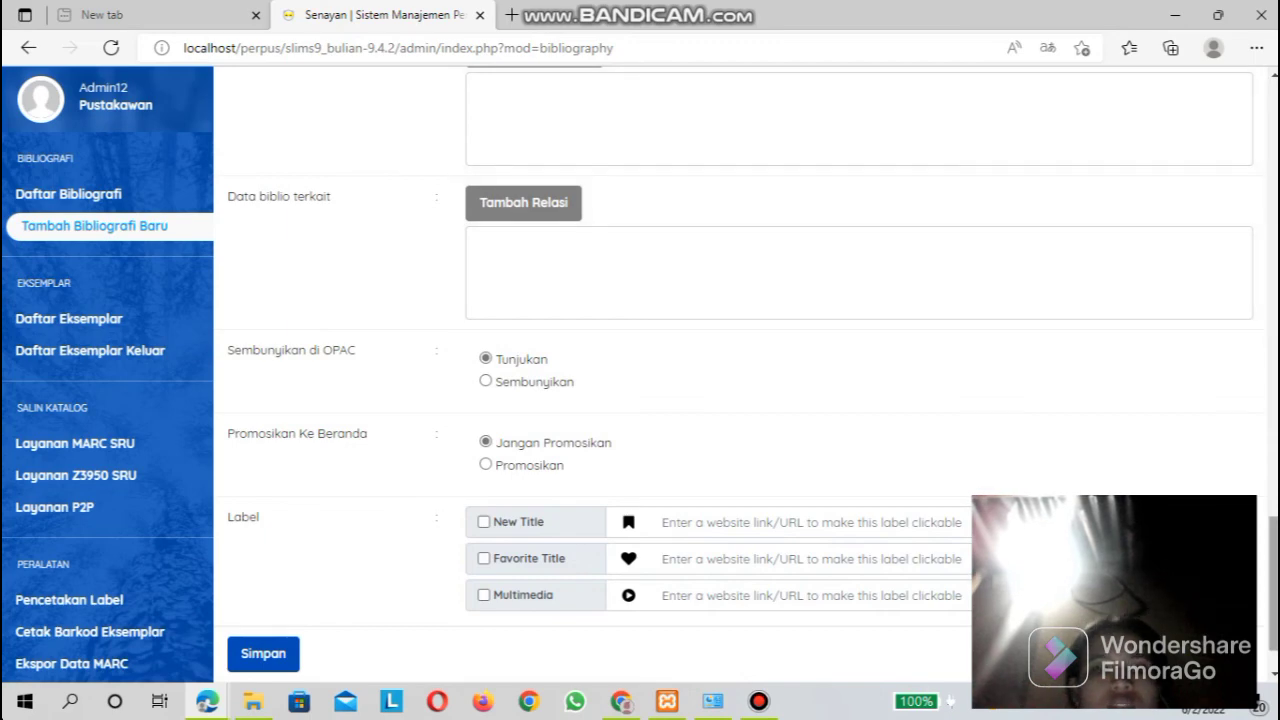
scroll(740, 380, "down", 1)
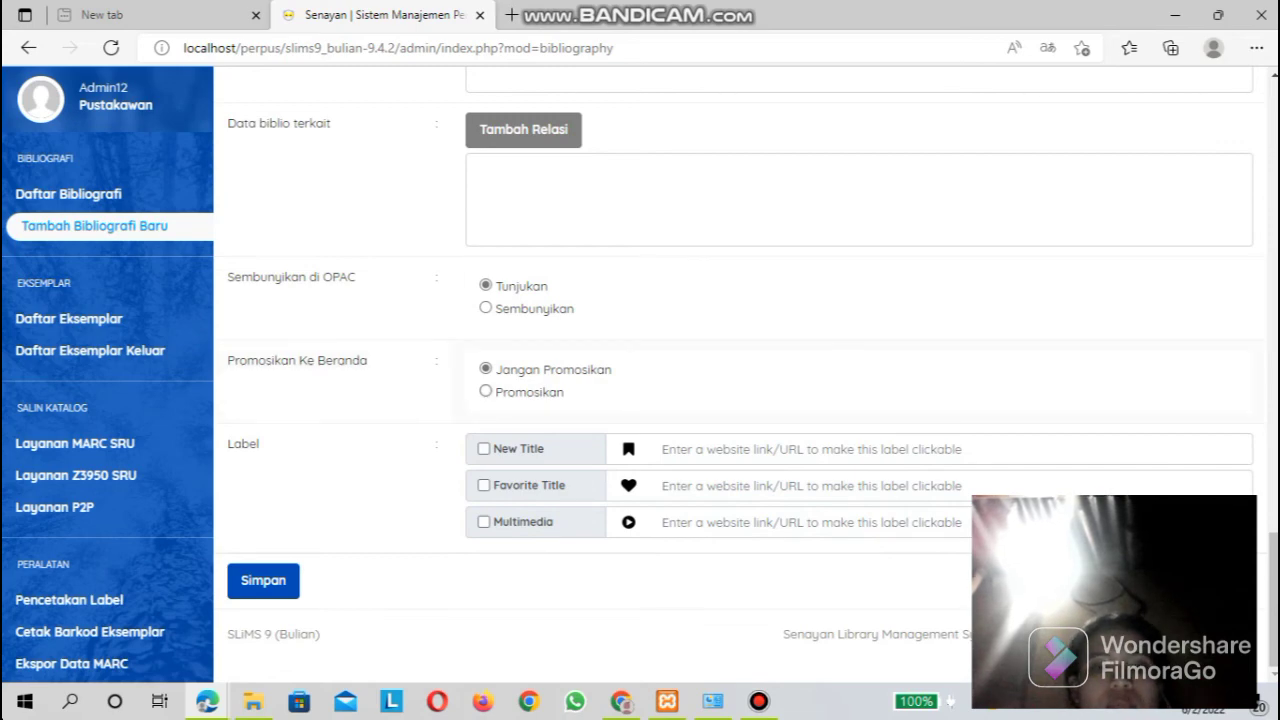
left_click(486, 391)
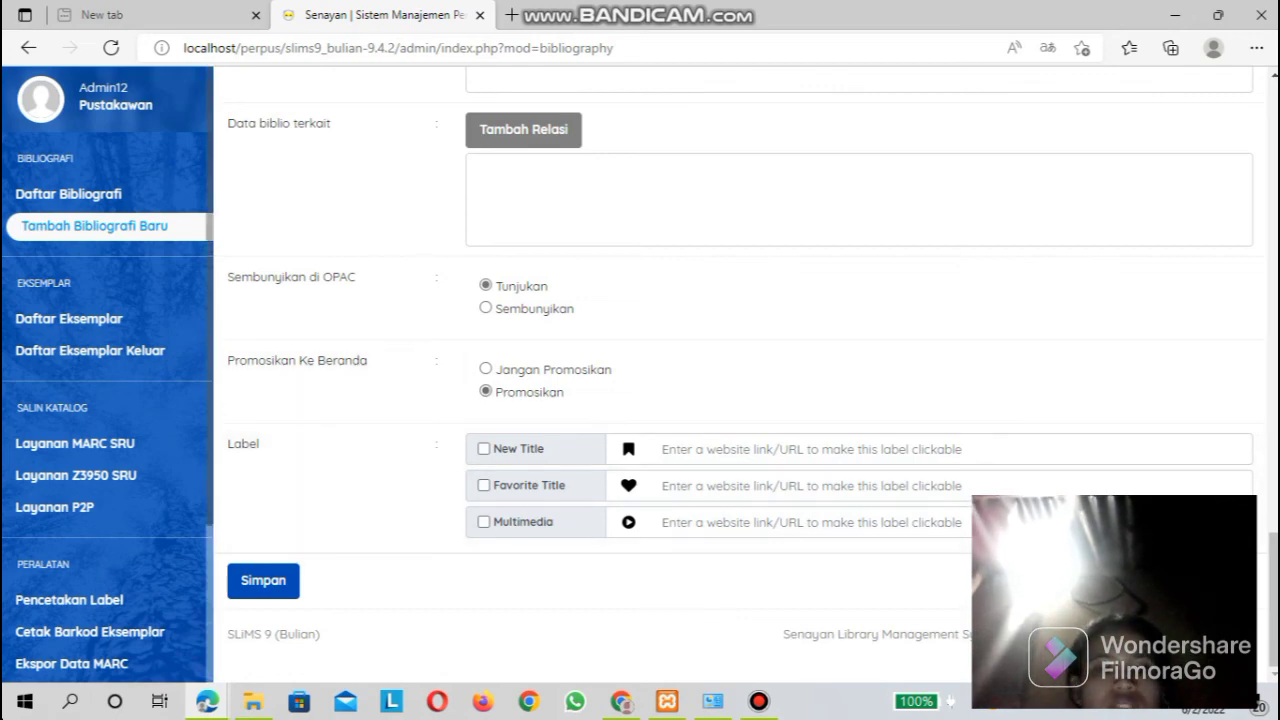
left_click(263, 581)
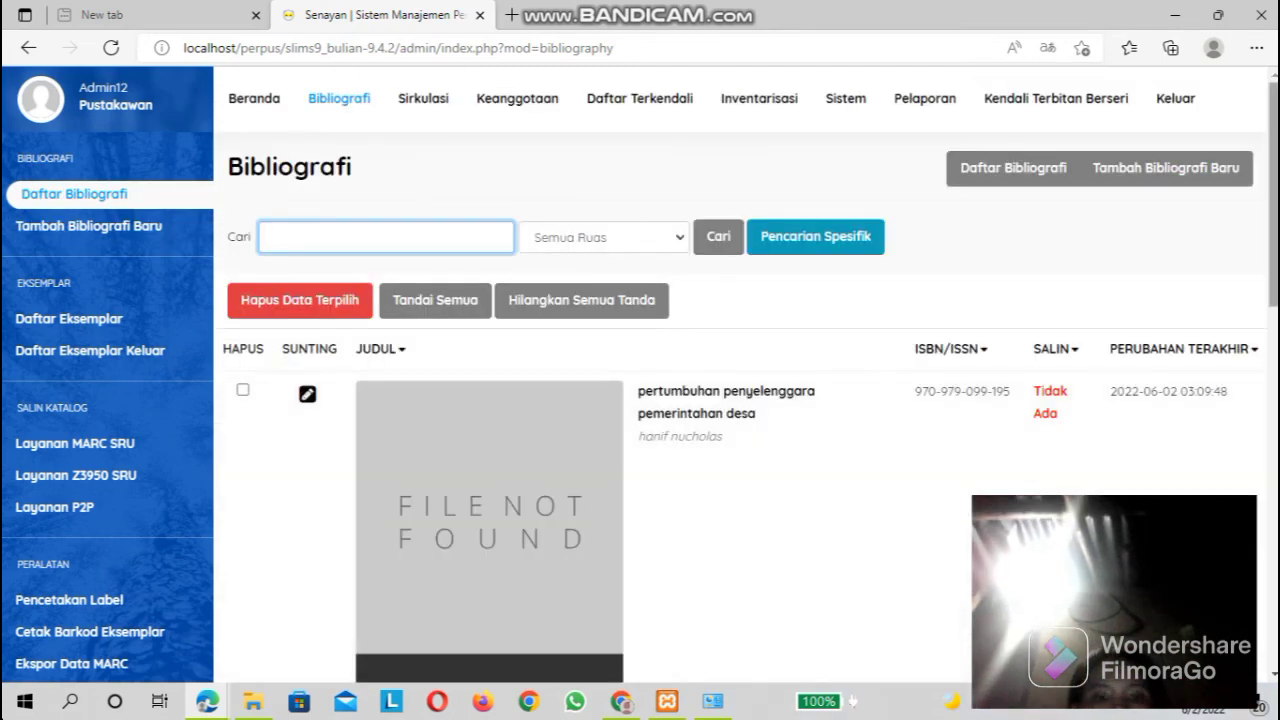
Look through the bibliography list from the newest record to the last entry and return to its beginning.
scroll(746, 374, "down", 4)
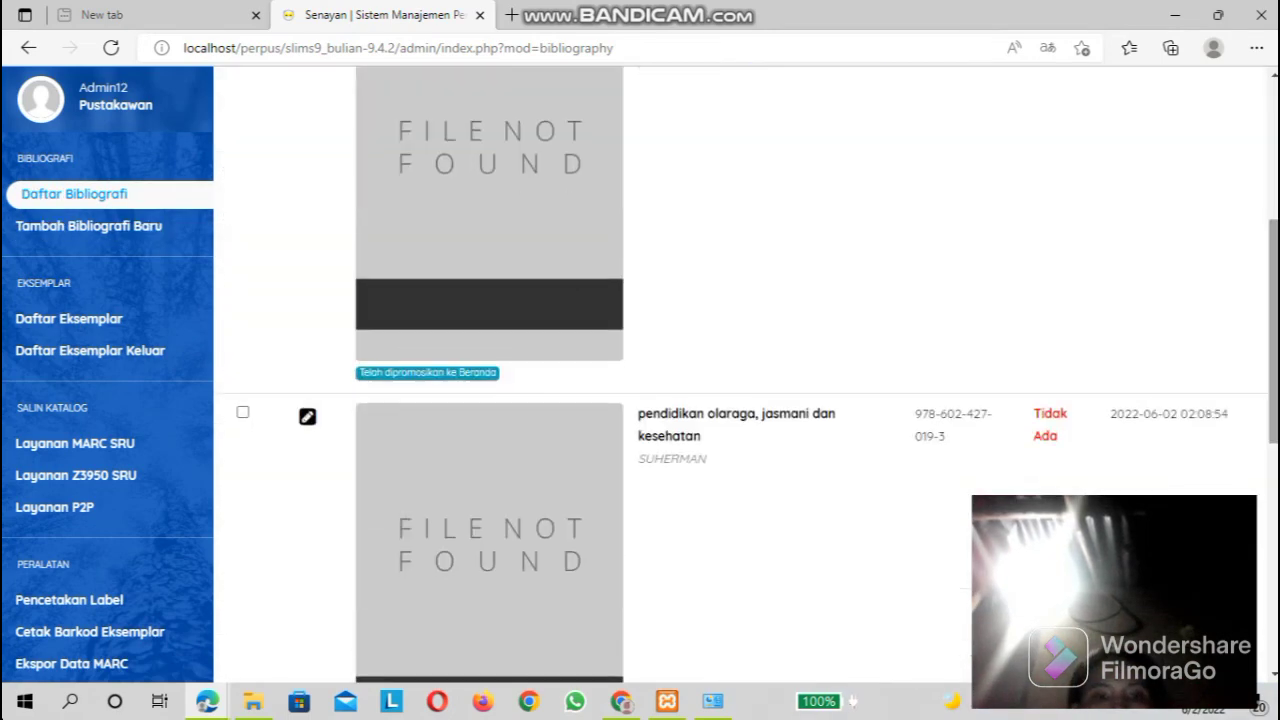
scroll(746, 374, "down", 5)
scroll(746, 374, "up", 6)
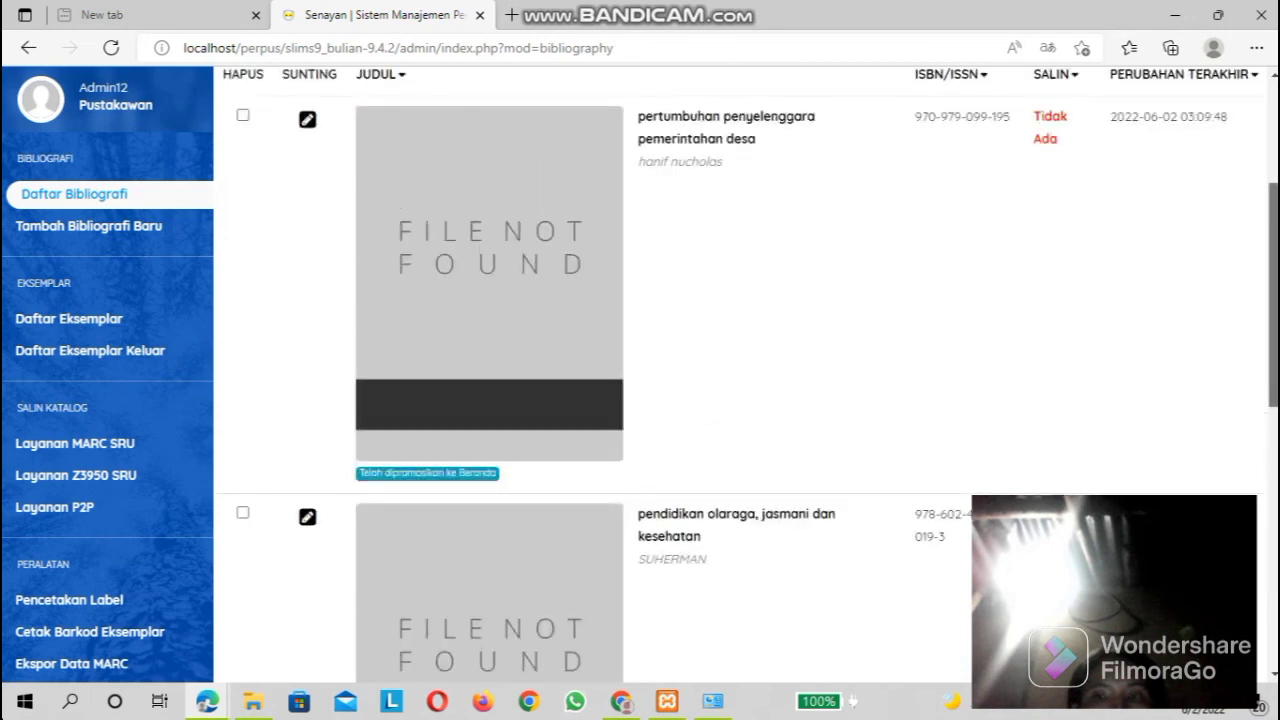
scroll(746, 374, "up", 3)
scroll(746, 374, "down", 1)
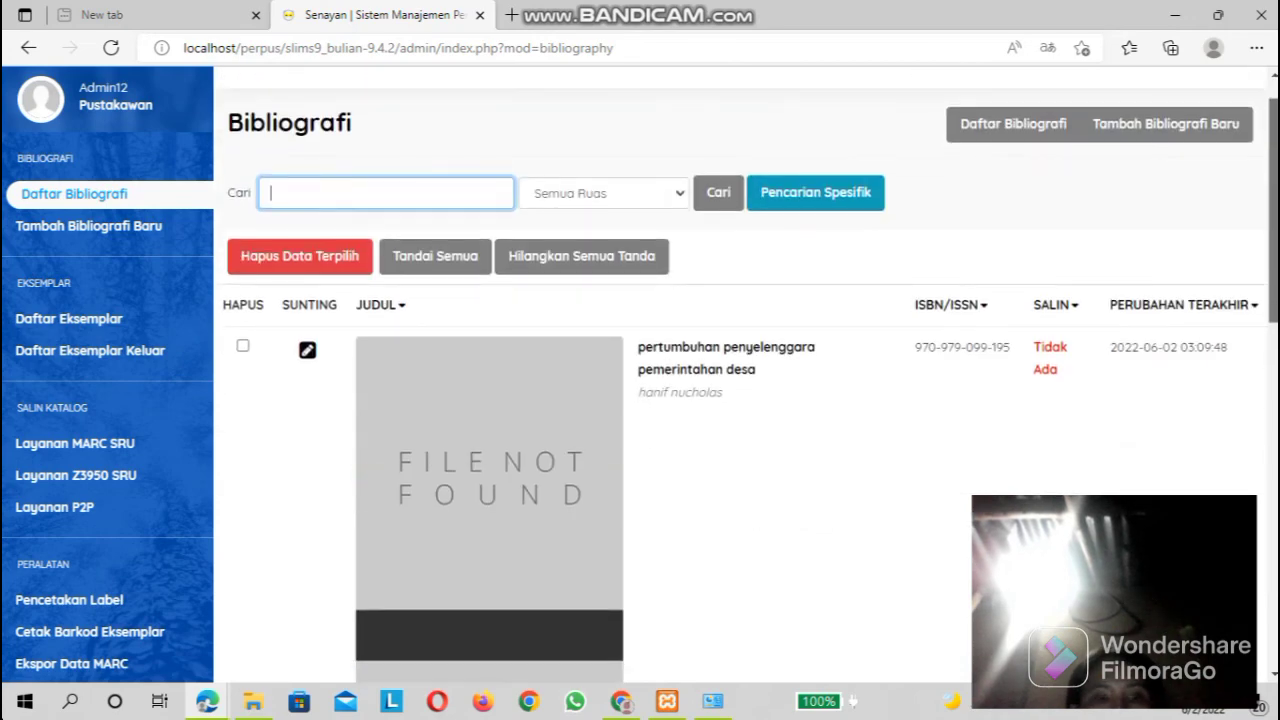
scroll(500, 400, "down", 2)
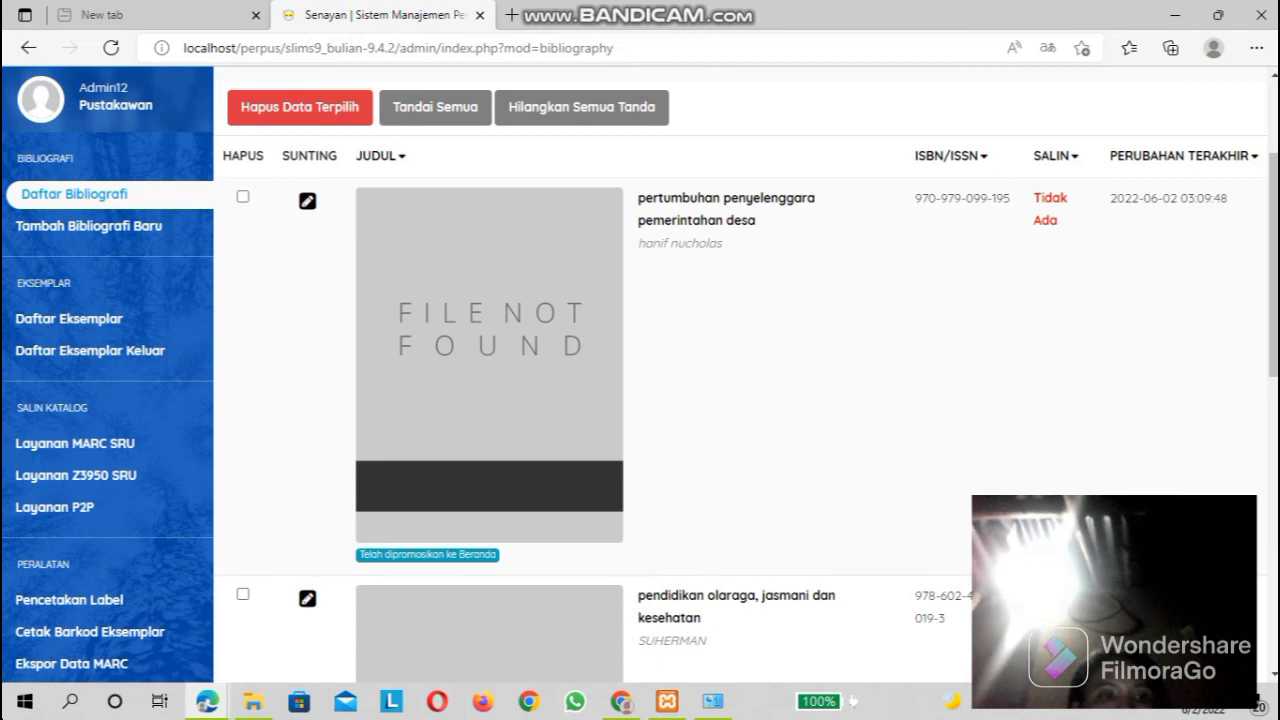
scroll(740, 380, "down", 1)
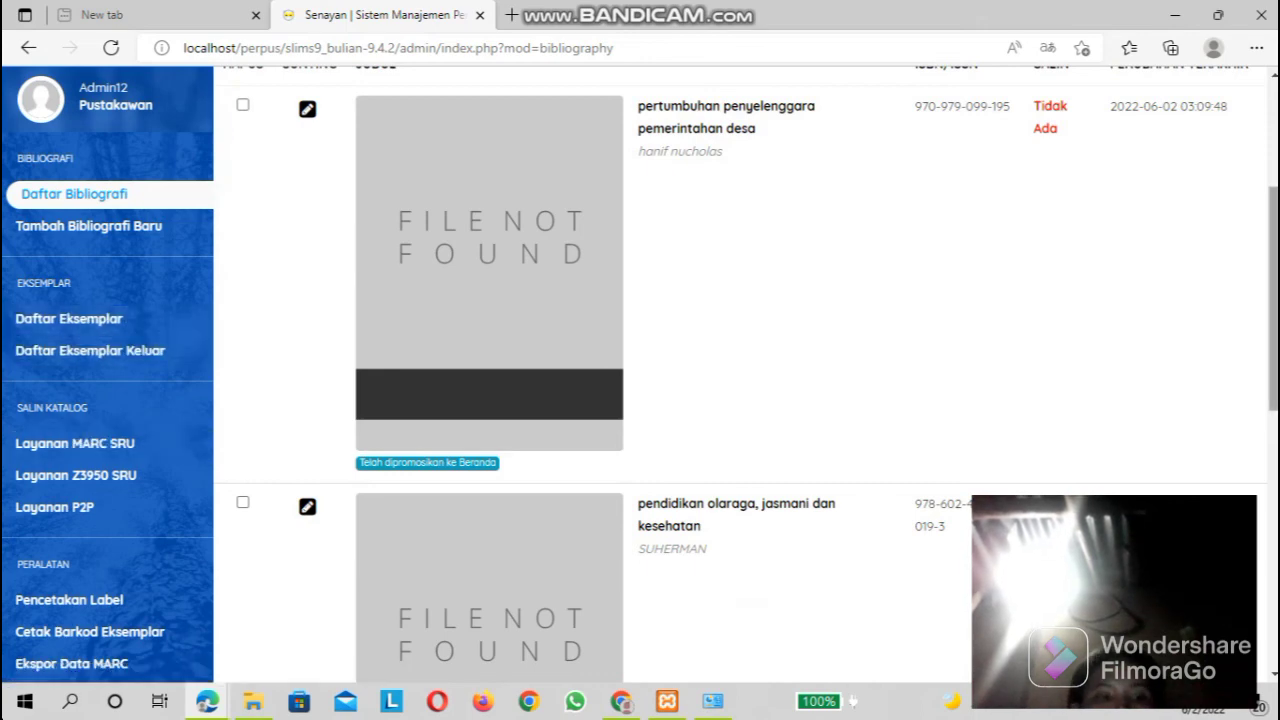
scroll(740, 380, "down", 1)
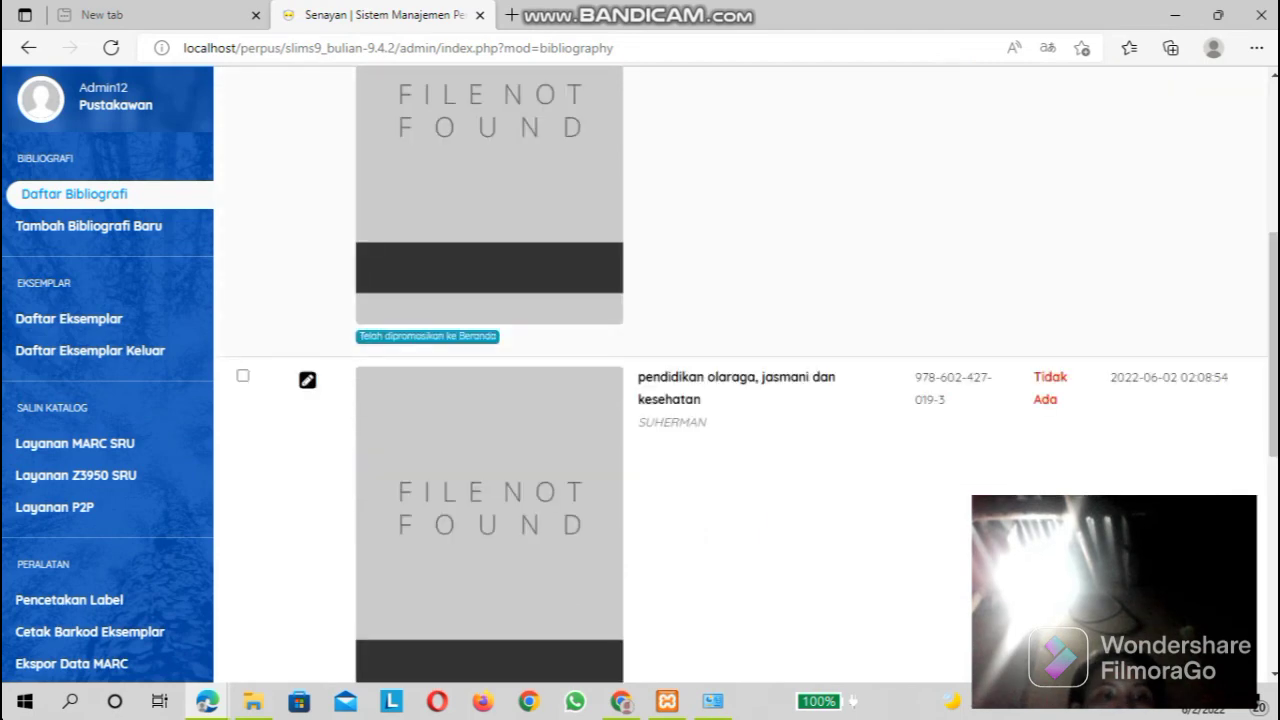
scroll(740, 380, "down", 3)
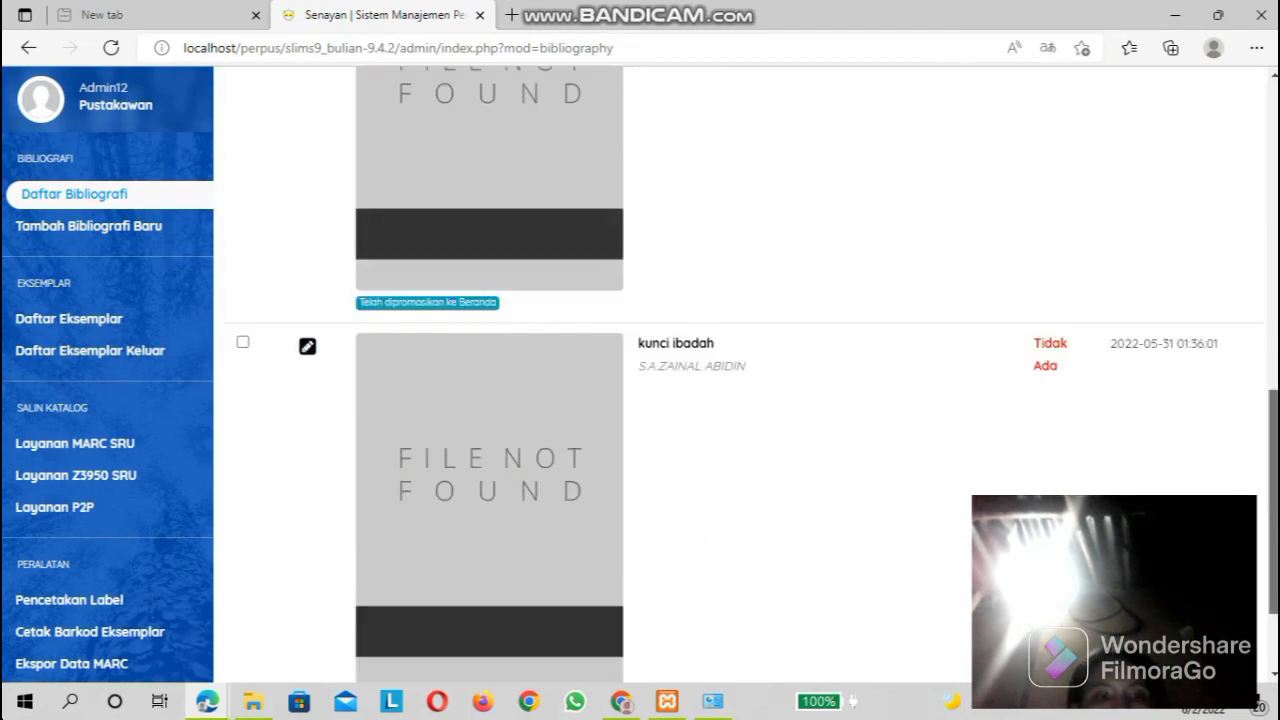
scroll(740, 380, "down", 2)
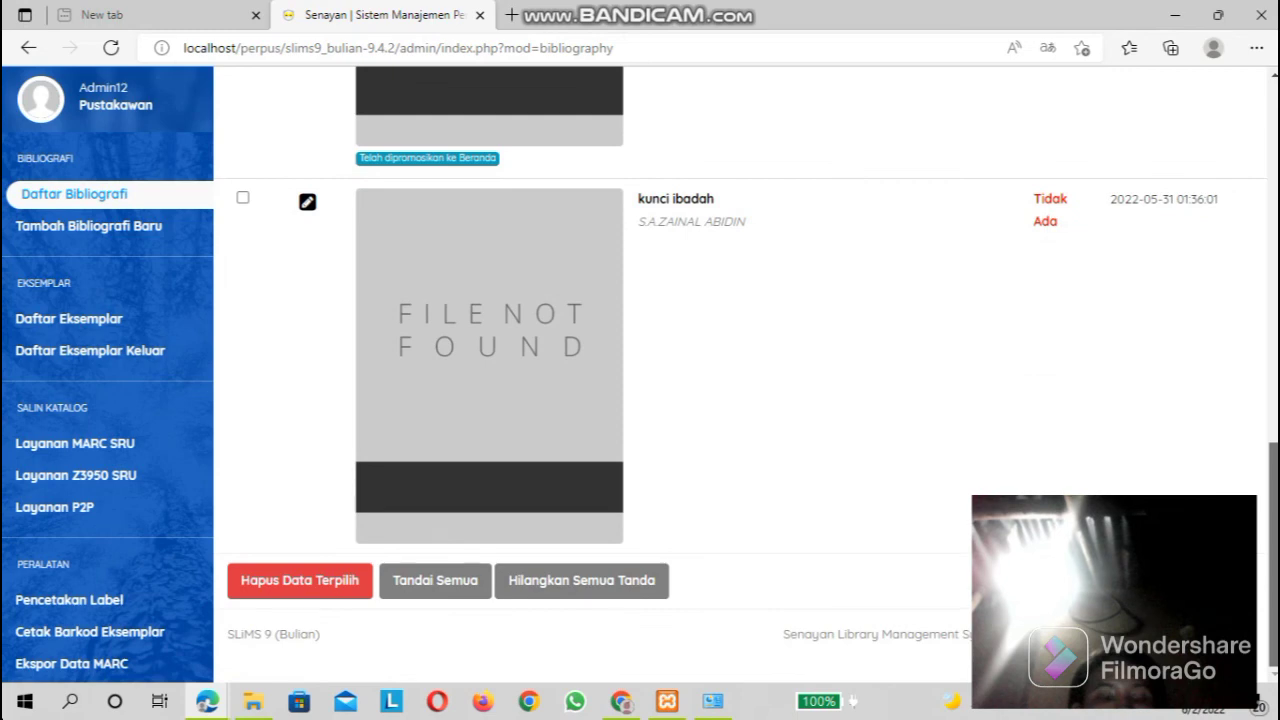
scroll(740, 380, "up", 2)
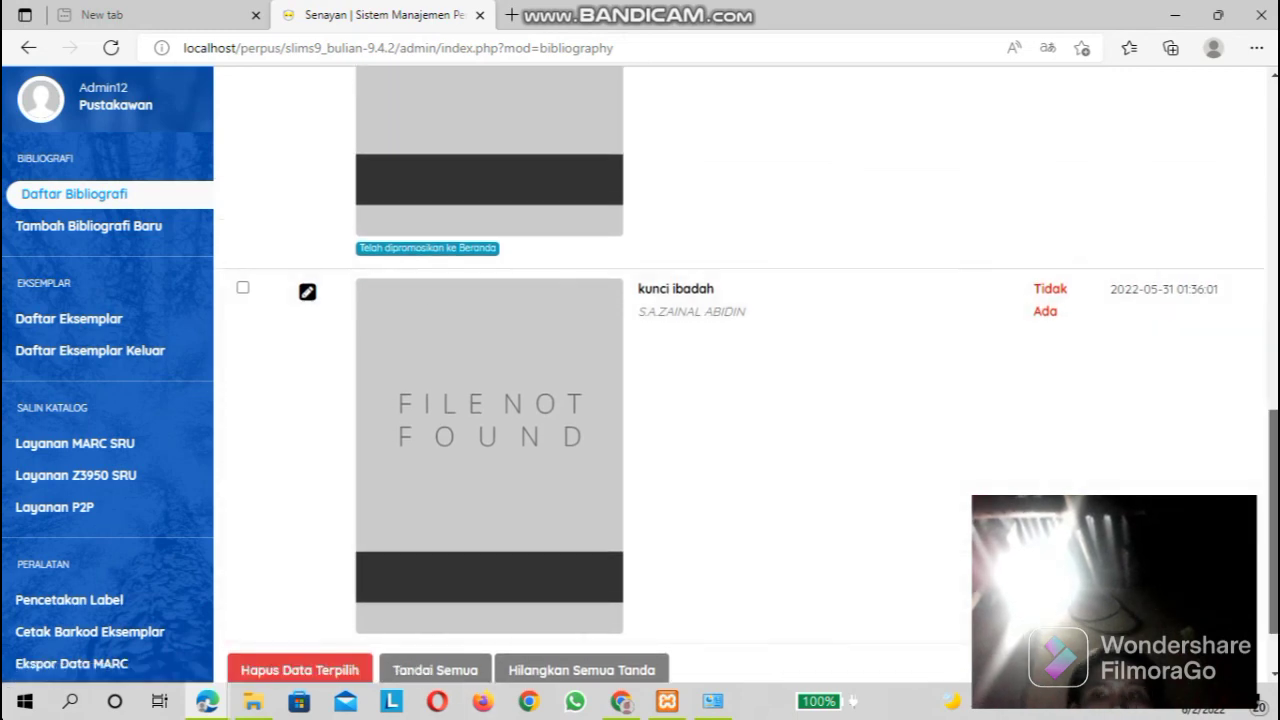
left_click_drag(1273, 521, 1273, 249)
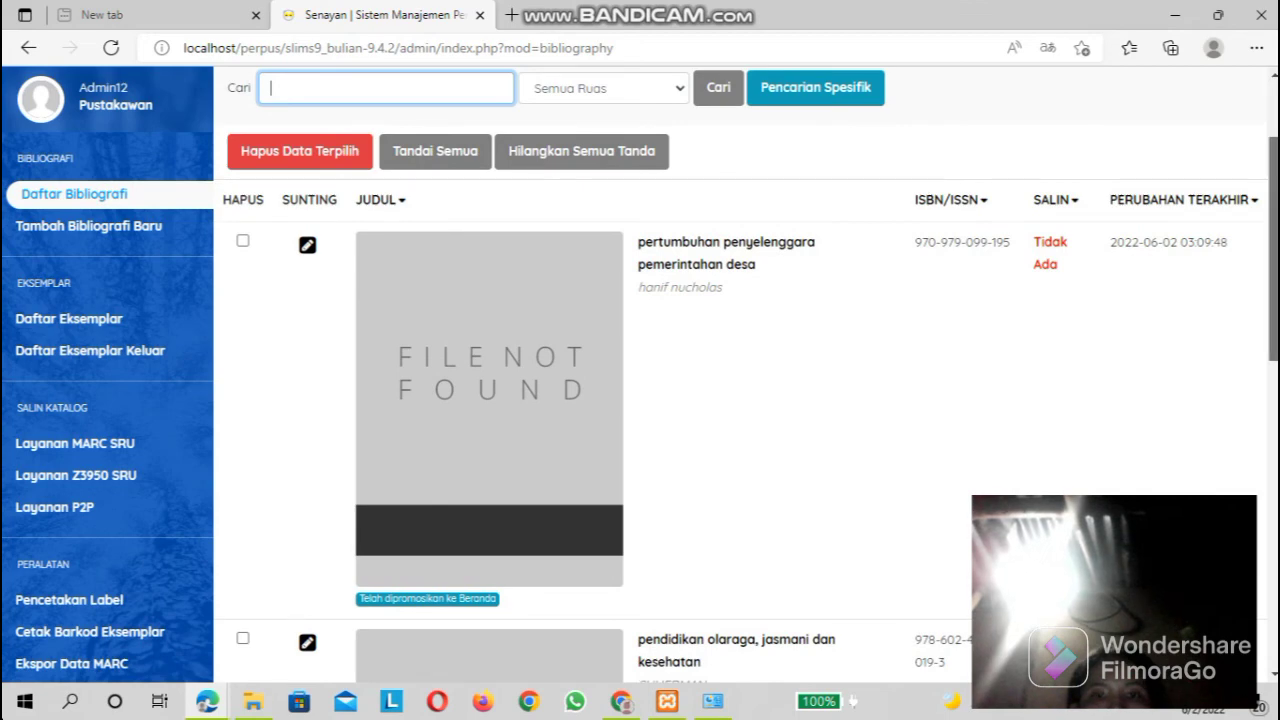
scroll(740, 380, "up", 2)
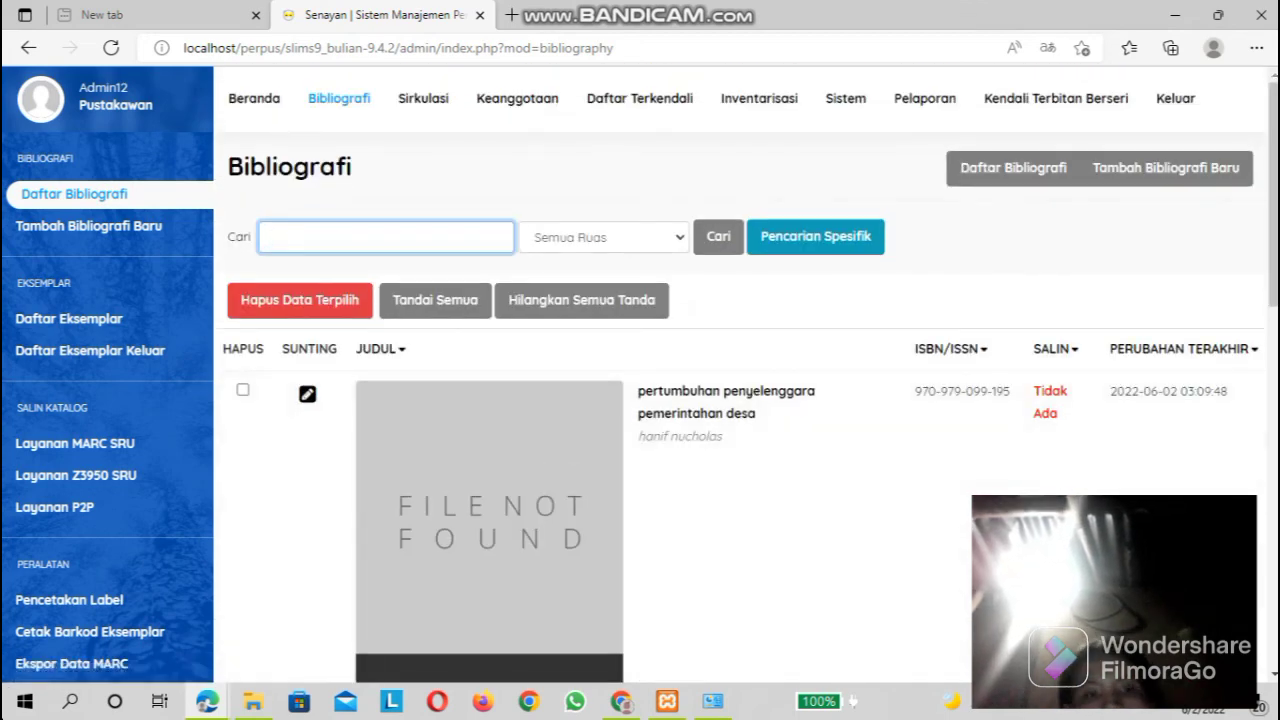